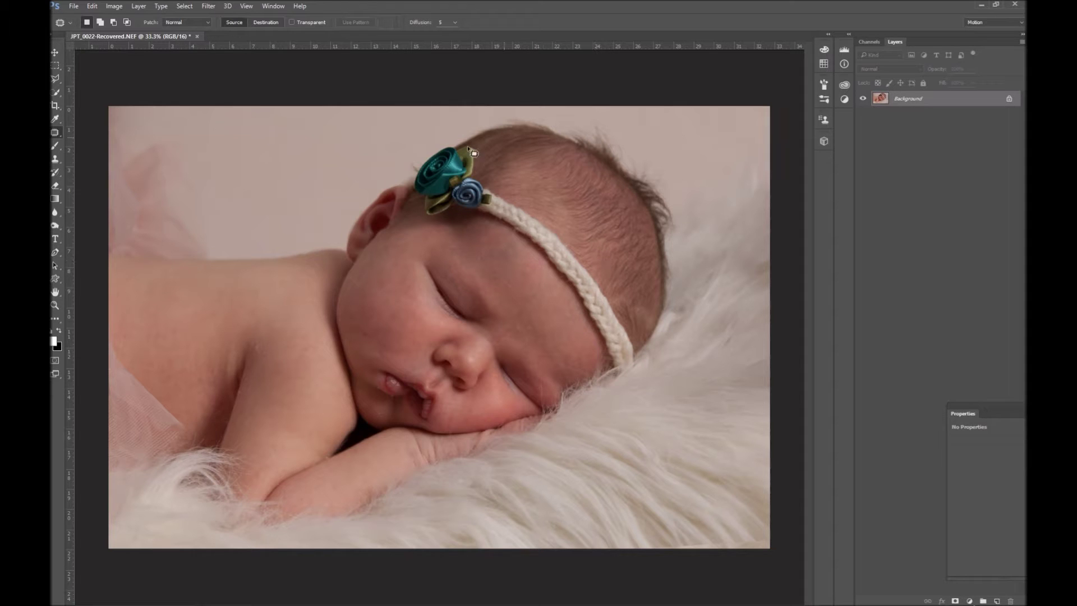
Step: Show the Actions panel and expand the LSP > ACTION BABY! set to view its actions
{"action": "left_click", "coordinate": [273, 6]}
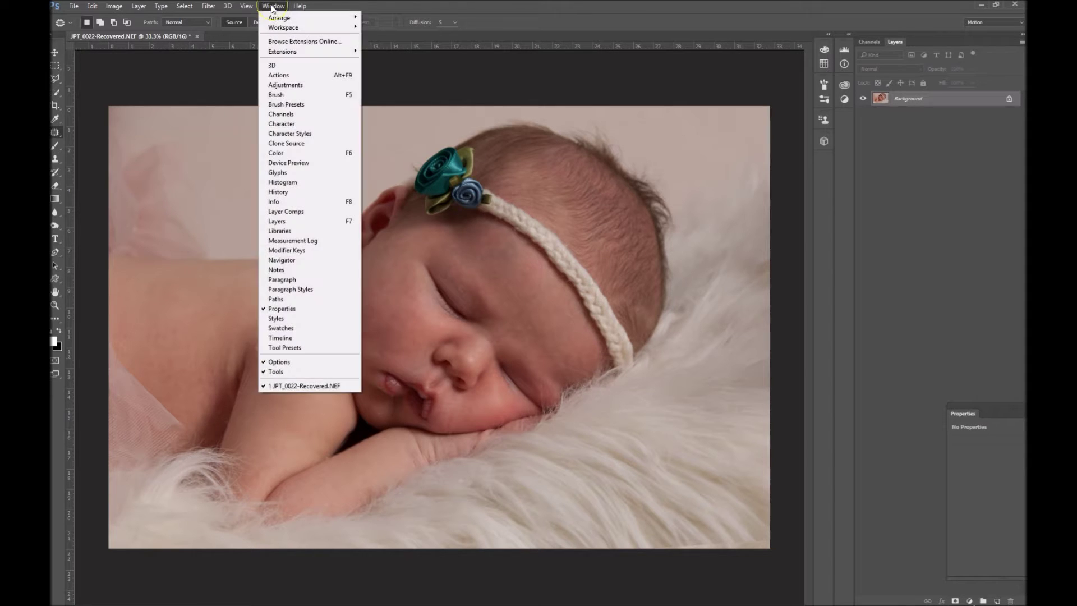
{"action": "left_click", "coordinate": [305, 78]}
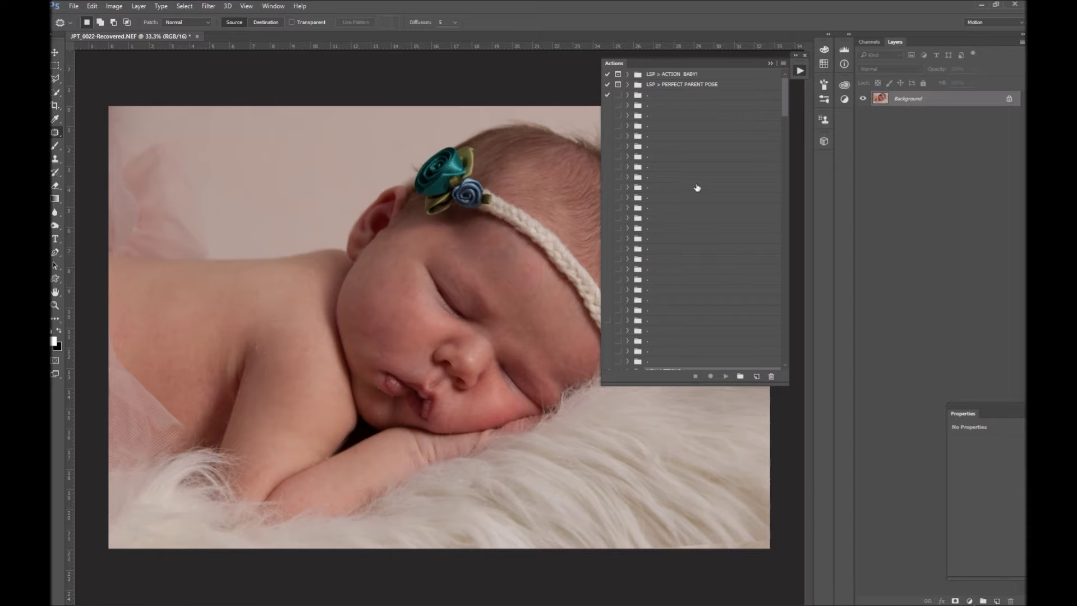
{"action": "left_click", "coordinate": [784, 64]}
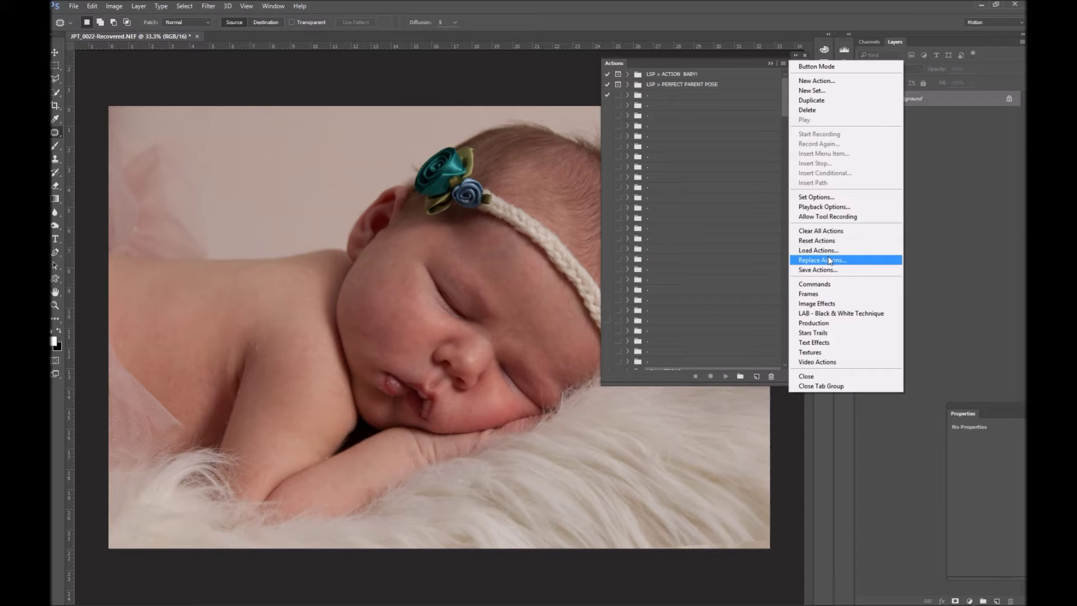
{"action": "left_click", "coordinate": [659, 75]}
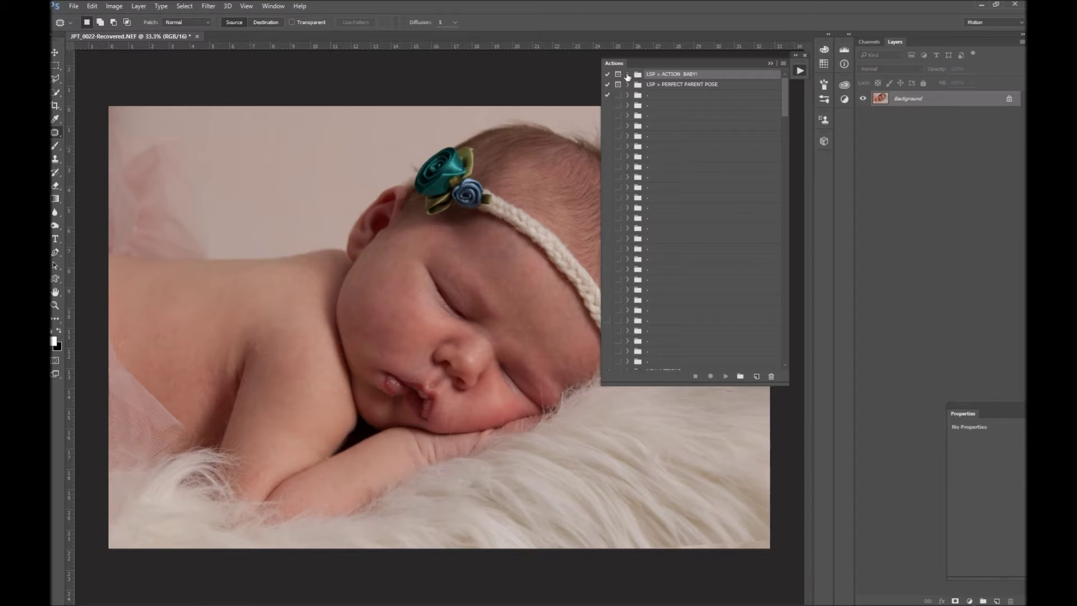
{"action": "left_click", "coordinate": [628, 74]}
{"action": "scroll", "coordinate": [690, 123], "scroll_direction": "down", "scroll_amount": 2}
{"action": "scroll", "coordinate": [690, 125], "scroll_direction": "up", "scroll_amount": 2}
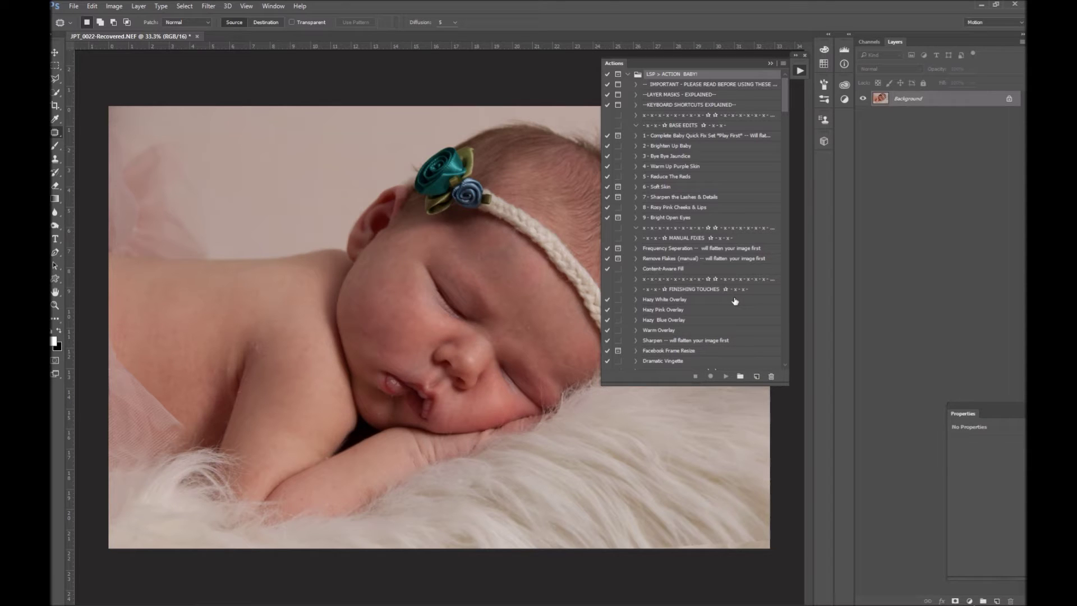
Step: Run the "2 - Brighten Up Baby" action and collapse the actions list to uncover the photo
{"action": "left_click", "coordinate": [679, 146]}
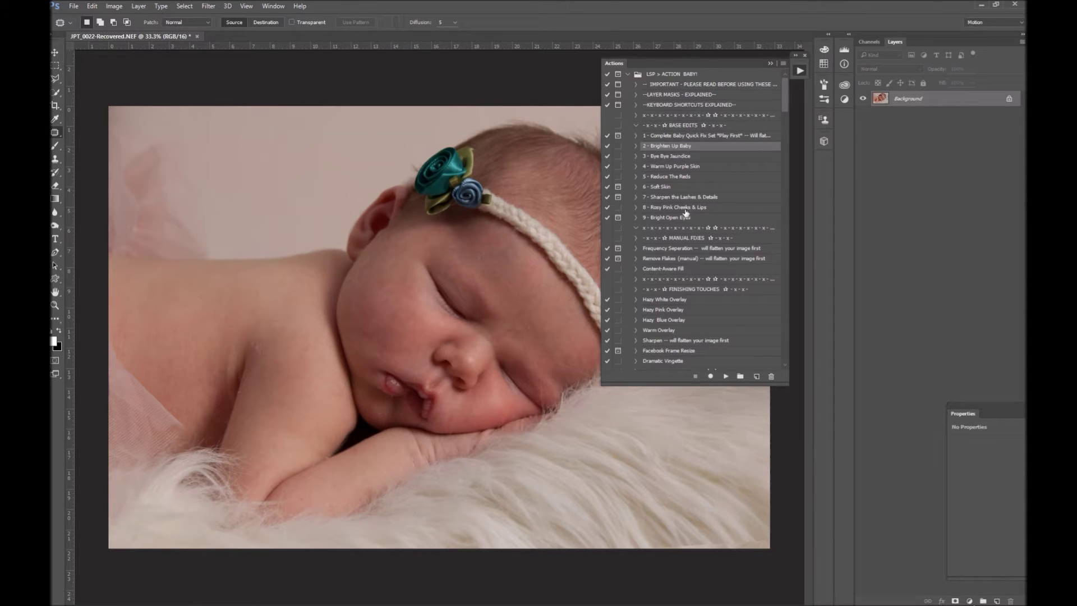
{"action": "left_click", "coordinate": [727, 377]}
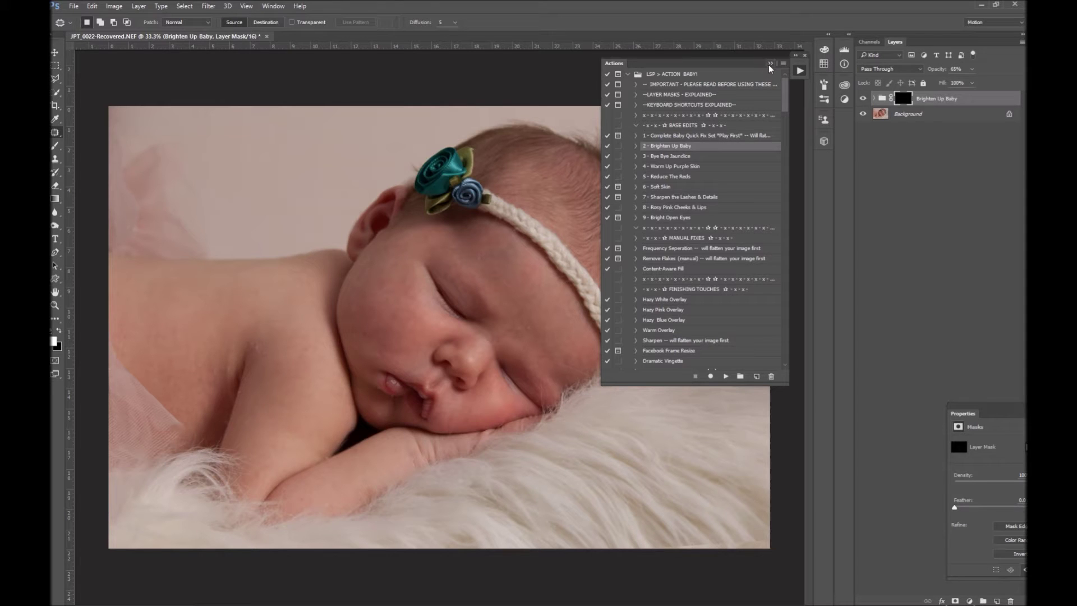
{"action": "left_click", "coordinate": [770, 63]}
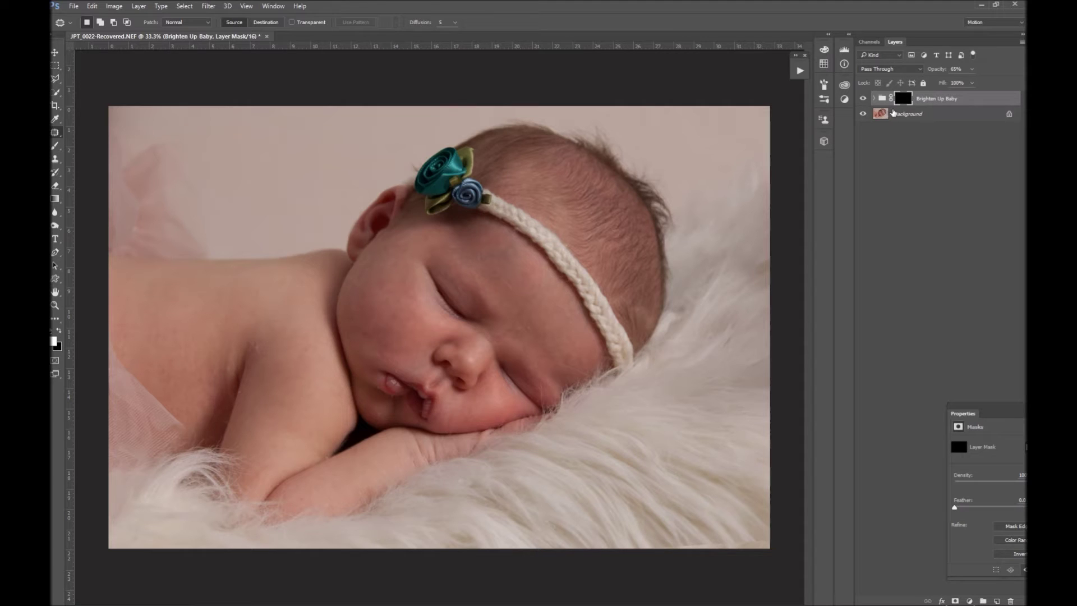
Step: Target the Brighten Up Baby group's layer mask and set the Brush tool's opacity to 30%
{"action": "left_click", "coordinate": [874, 101]}
{"action": "left_click", "coordinate": [874, 99]}
{"action": "left_click", "coordinate": [900, 101]}
{"action": "left_click", "coordinate": [55, 144]}
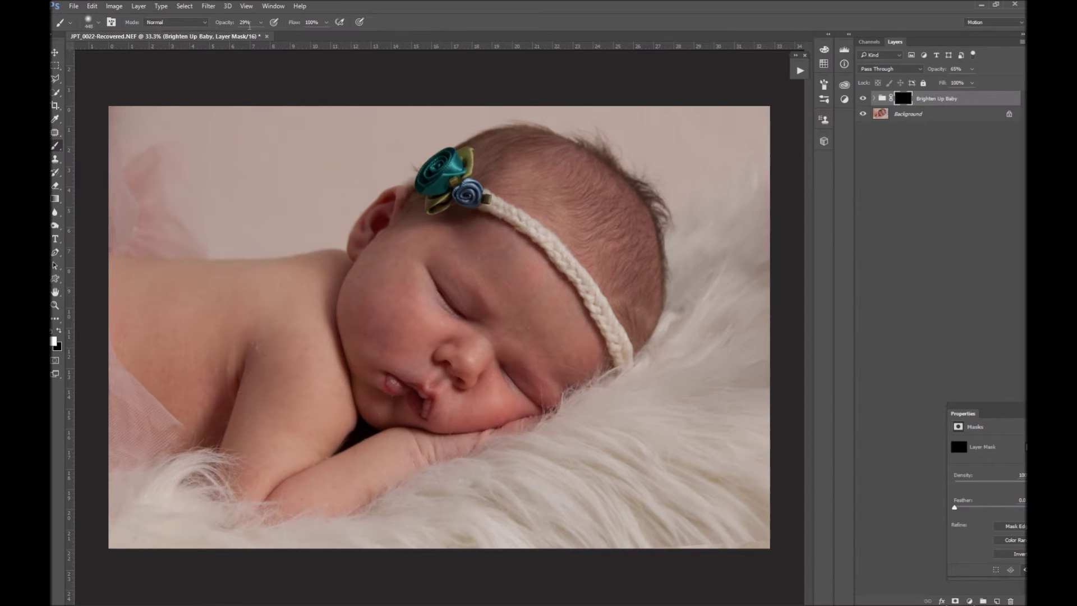
{"action": "left_click", "coordinate": [260, 23]}
{"action": "mouse_move", "coordinate": [261, 36]}
{"action": "left_mouse_down"}
{"action": "mouse_move", "coordinate": [339, 39]}
{"action": "mouse_move", "coordinate": [254, 41]}
{"action": "mouse_move", "coordinate": [262, 44]}
{"action": "left_mouse_up"}
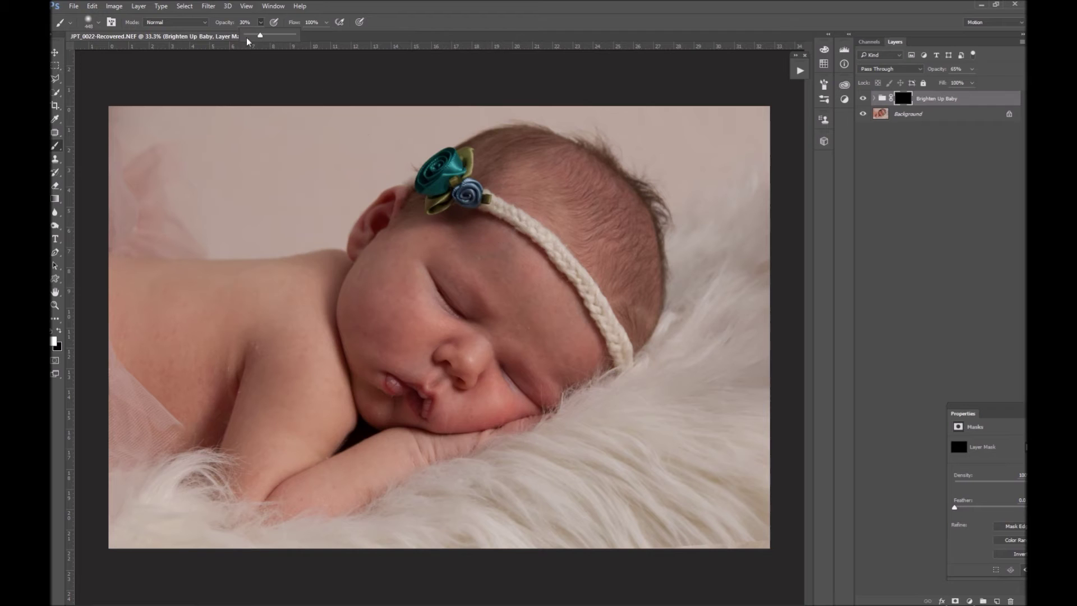
{"action": "left_click", "coordinate": [261, 24]}
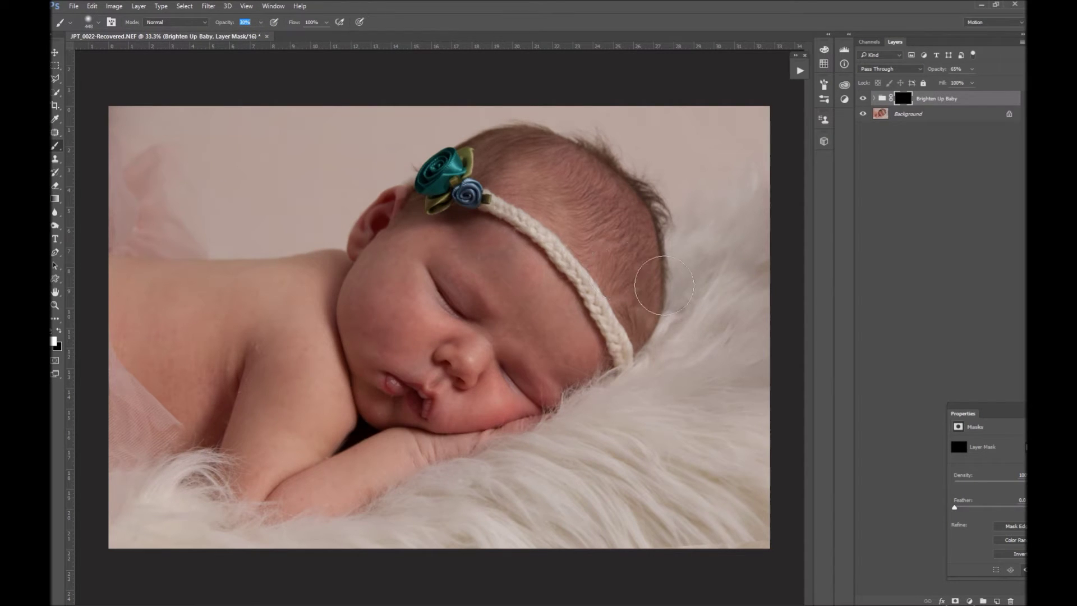
Step: Look at the adjustment layers inside the Brighten Up Baby group, then target the group's mask again and check the brush opacity
{"action": "left_click", "coordinate": [881, 99]}
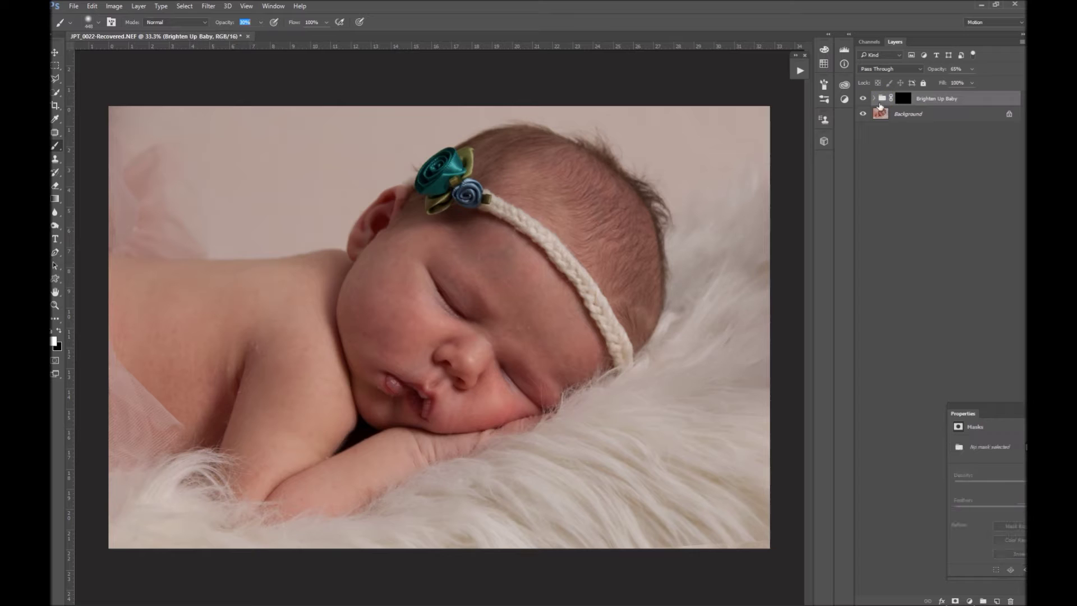
{"action": "left_click", "coordinate": [873, 98]}
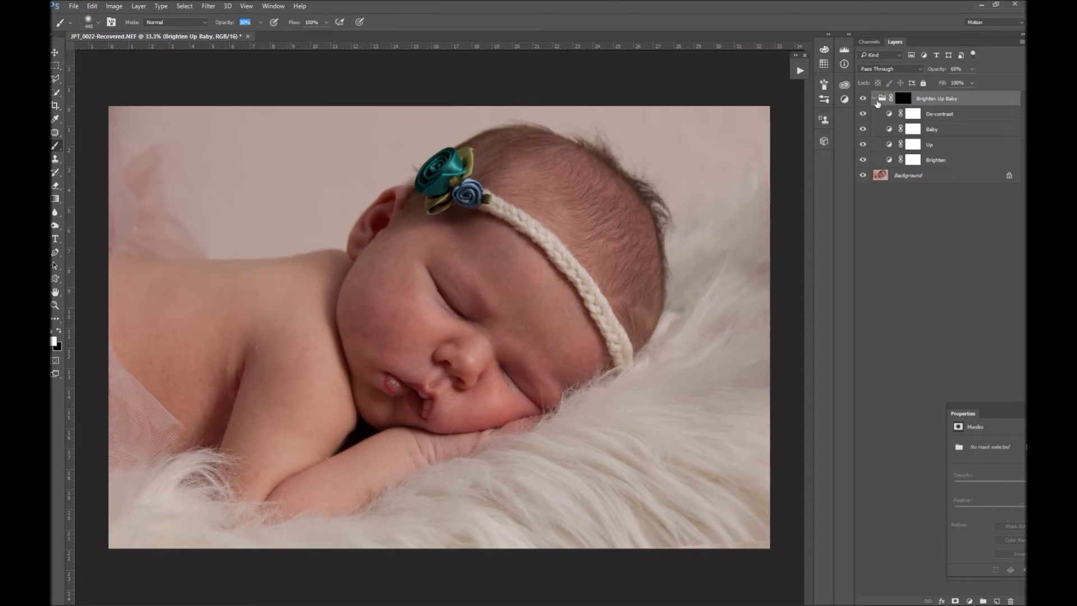
{"action": "left_click", "coordinate": [873, 98]}
{"action": "left_click", "coordinate": [905, 101]}
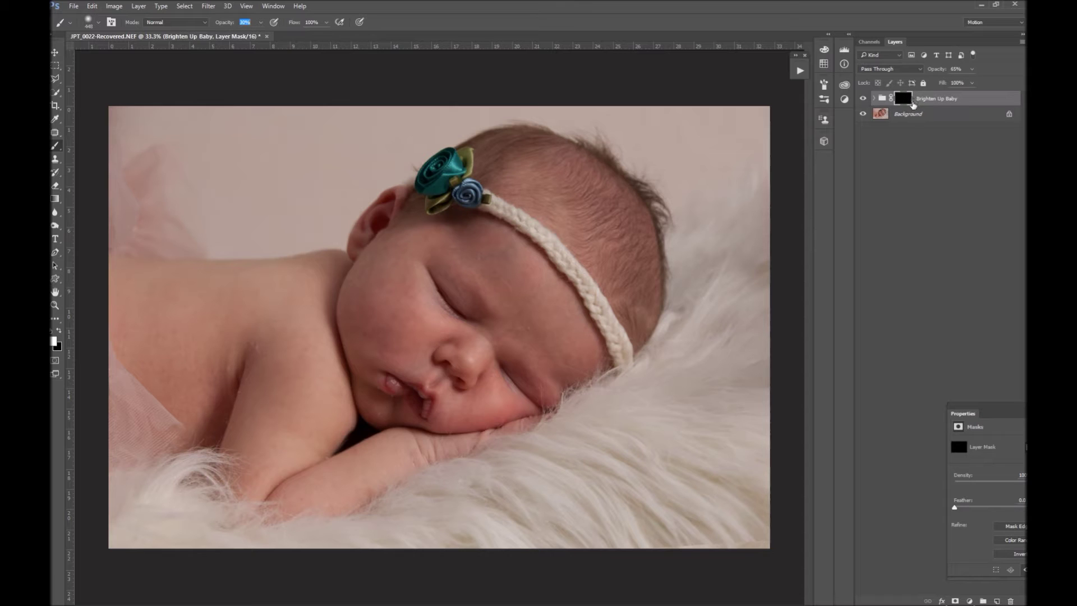
{"action": "left_click", "coordinate": [907, 100]}
{"action": "left_click", "coordinate": [260, 23]}
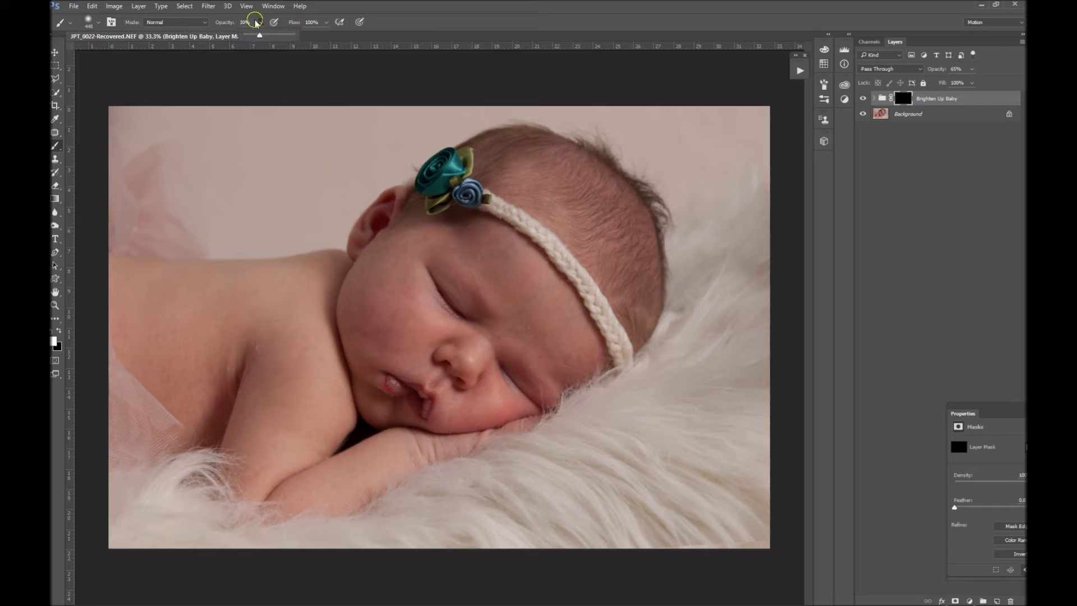
{"action": "left_click", "coordinate": [260, 22]}
{"action": "left_click", "coordinate": [907, 100]}
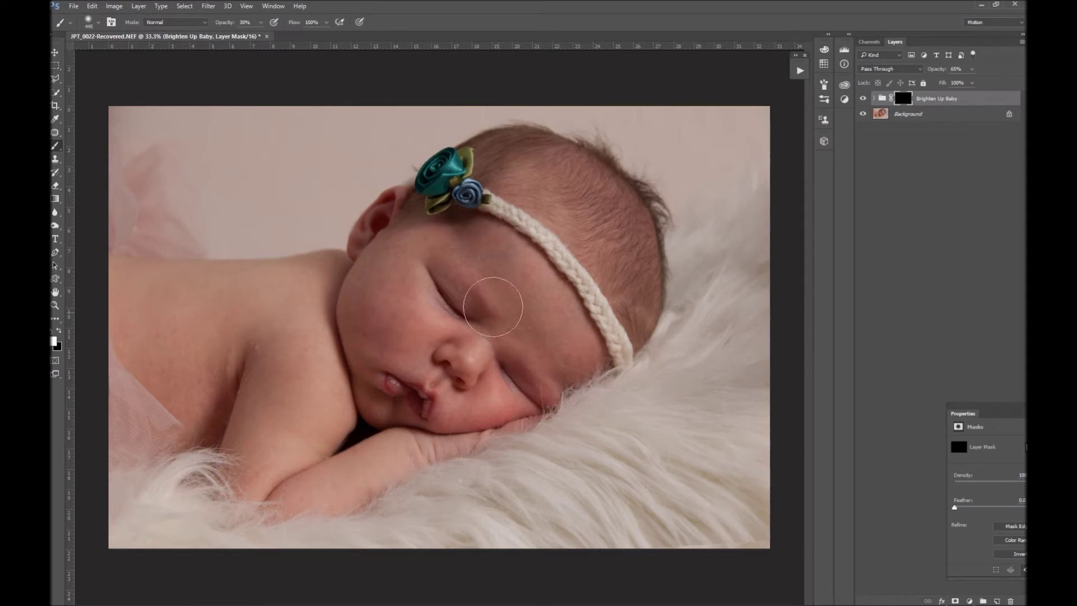
Step: Enlarge the soft brush and paint white on the Brighten Up Baby mask over the forehead, face, arm and lower body
{"action": "right_click", "coordinate": [502, 342]}
{"action": "left_click_drag", "start_coordinate": [615, 364], "coordinate": [611, 366]}
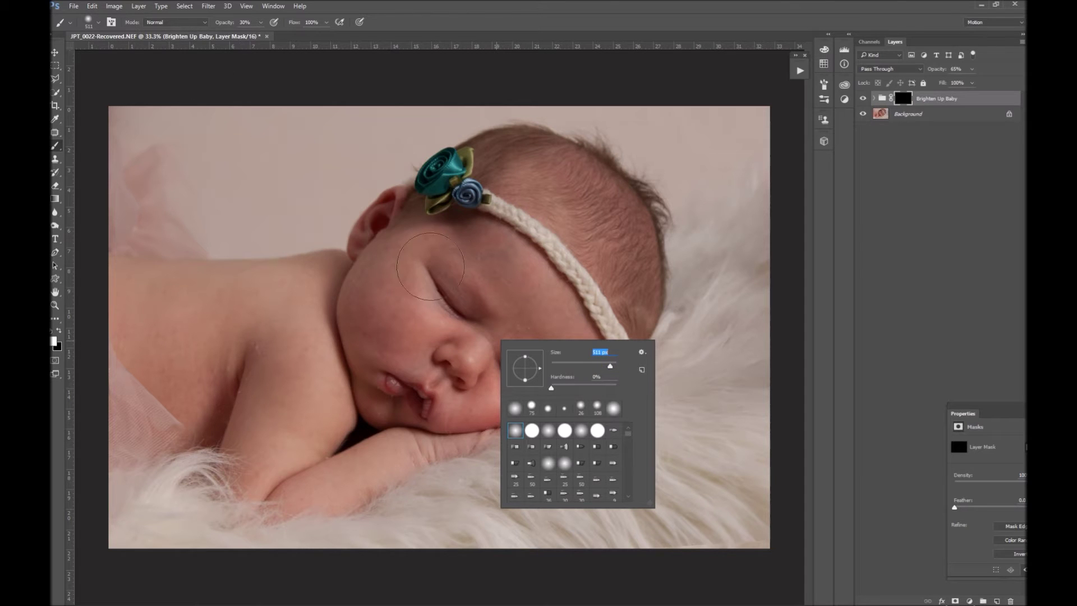
{"action": "mouse_move", "coordinate": [489, 235]}
{"action": "left_mouse_down"}
{"action": "mouse_move", "coordinate": [460, 295]}
{"action": "mouse_move", "coordinate": [488, 272]}
{"action": "mouse_move", "coordinate": [538, 359]}
{"action": "mouse_move", "coordinate": [429, 293]}
{"action": "mouse_move", "coordinate": [557, 285]}
{"action": "left_mouse_up"}
{"action": "left_click_drag", "start_coordinate": [435, 252], "coordinate": [477, 378]}
{"action": "mouse_move", "coordinate": [361, 415]}
{"action": "left_mouse_down"}
{"action": "mouse_move", "coordinate": [358, 466]}
{"action": "mouse_move", "coordinate": [298, 339]}
{"action": "mouse_move", "coordinate": [232, 419]}
{"action": "mouse_move", "coordinate": [250, 351]}
{"action": "mouse_move", "coordinate": [140, 408]}
{"action": "mouse_move", "coordinate": [140, 365]}
{"action": "mouse_move", "coordinate": [101, 380]}
{"action": "mouse_move", "coordinate": [218, 390]}
{"action": "mouse_move", "coordinate": [120, 318]}
{"action": "mouse_move", "coordinate": [197, 357]}
{"action": "mouse_move", "coordinate": [198, 422]}
{"action": "mouse_move", "coordinate": [149, 454]}
{"action": "left_mouse_up"}
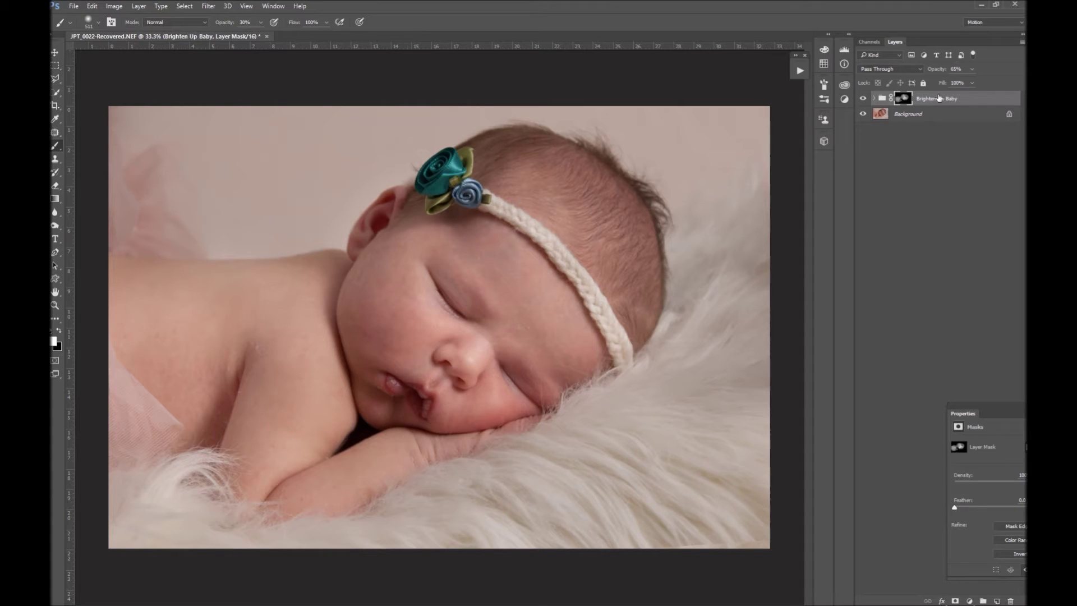
Step: Set the Brighten Up Baby group's opacity to 64% and keep white as the painting colour
{"action": "left_click", "coordinate": [971, 69]}
{"action": "mouse_move", "coordinate": [969, 82]}
{"action": "left_mouse_down"}
{"action": "mouse_move", "coordinate": [940, 83]}
{"action": "mouse_move", "coordinate": [983, 83]}
{"action": "mouse_move", "coordinate": [947, 84]}
{"action": "mouse_move", "coordinate": [970, 84]}
{"action": "left_mouse_up"}
{"action": "left_click", "coordinate": [59, 331]}
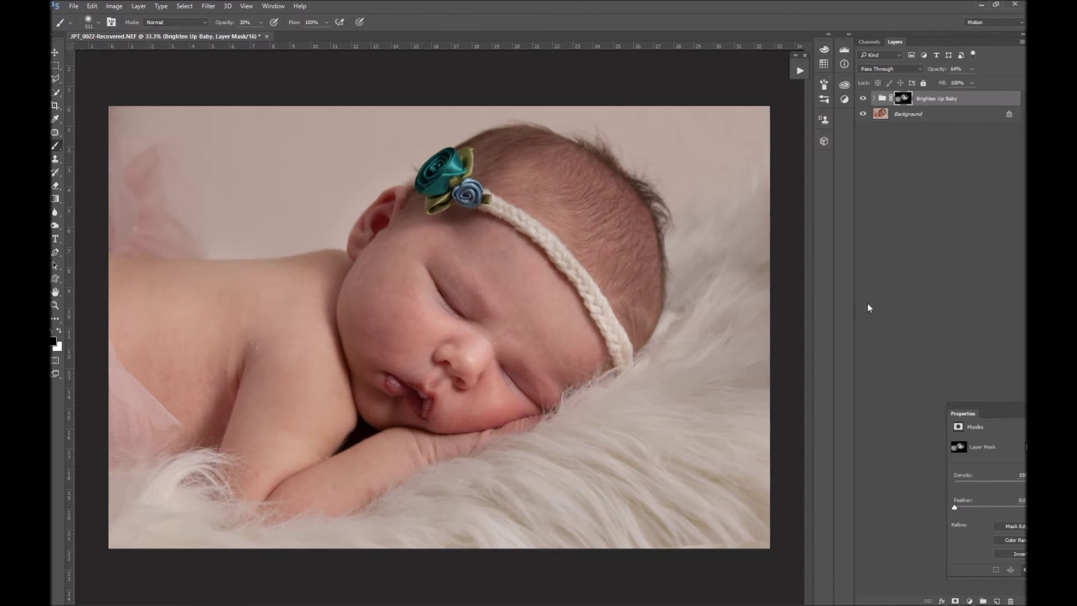
{"action": "left_click", "coordinate": [59, 331]}
Step: Paint more brightening on the mask over the forehead, cheek, chin and upper back
{"action": "left_click_drag", "start_coordinate": [469, 198], "coordinate": [555, 405]}
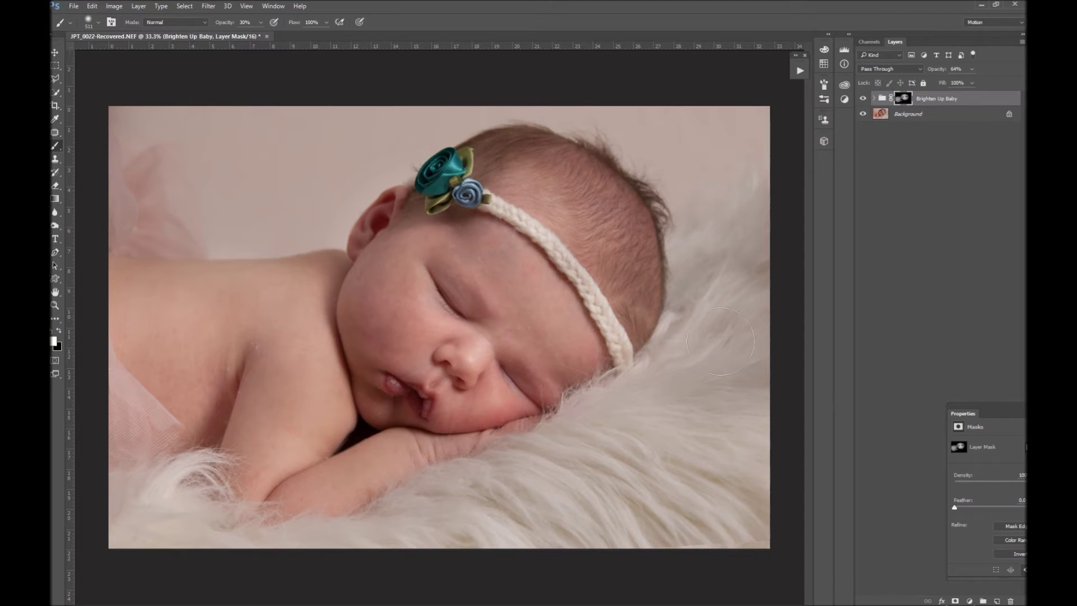
{"action": "left_click", "coordinate": [517, 397]}
{"action": "left_click", "coordinate": [373, 395]}
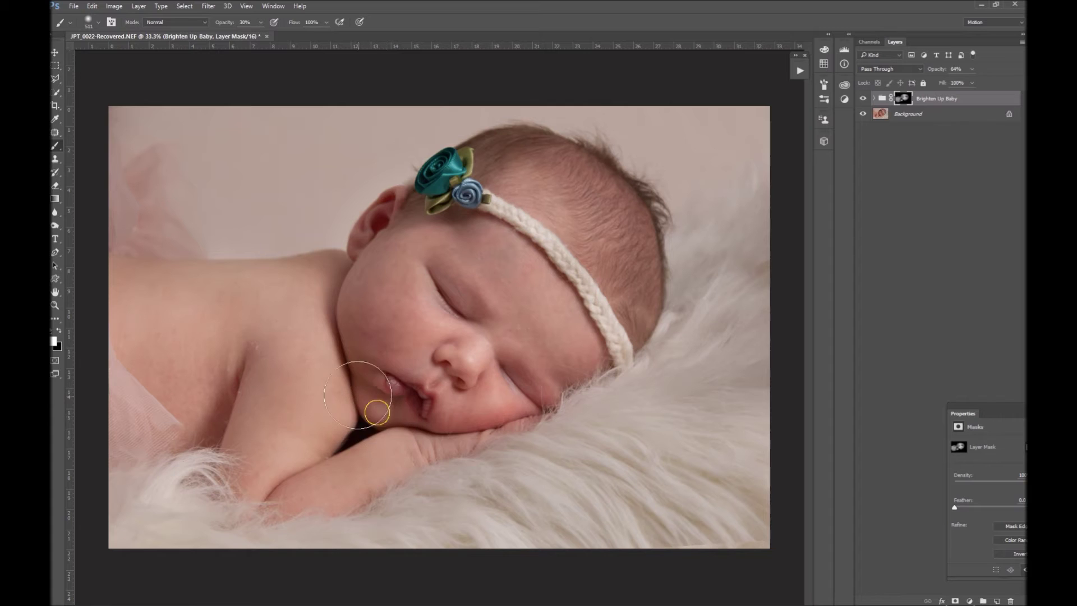
{"action": "left_click", "coordinate": [211, 314]}
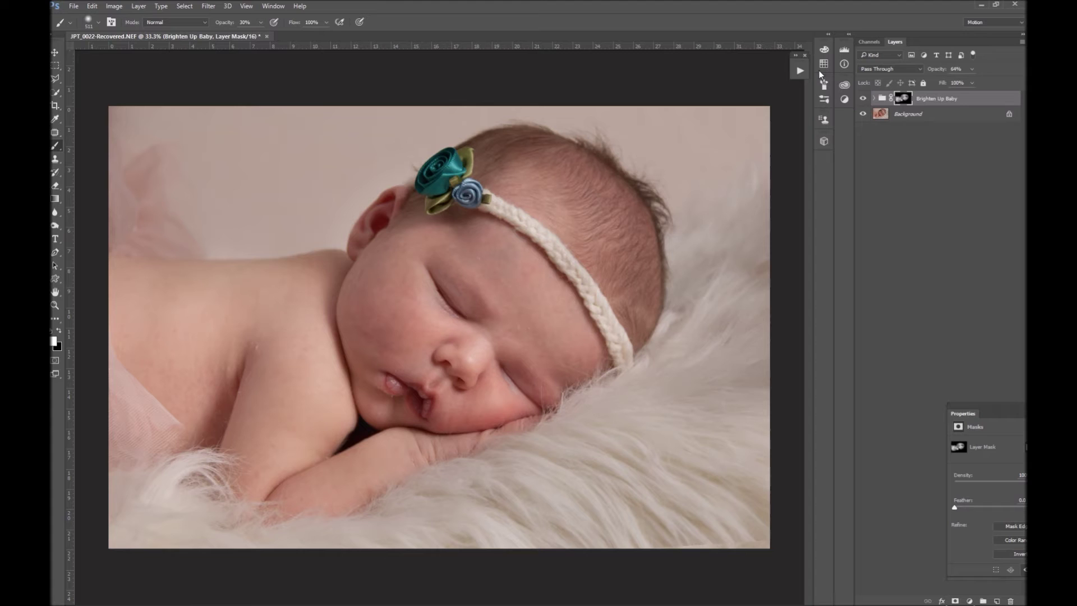
Step: Run the "5 - Reduce The Reds" action from the baby action set
{"action": "left_click", "coordinate": [799, 73]}
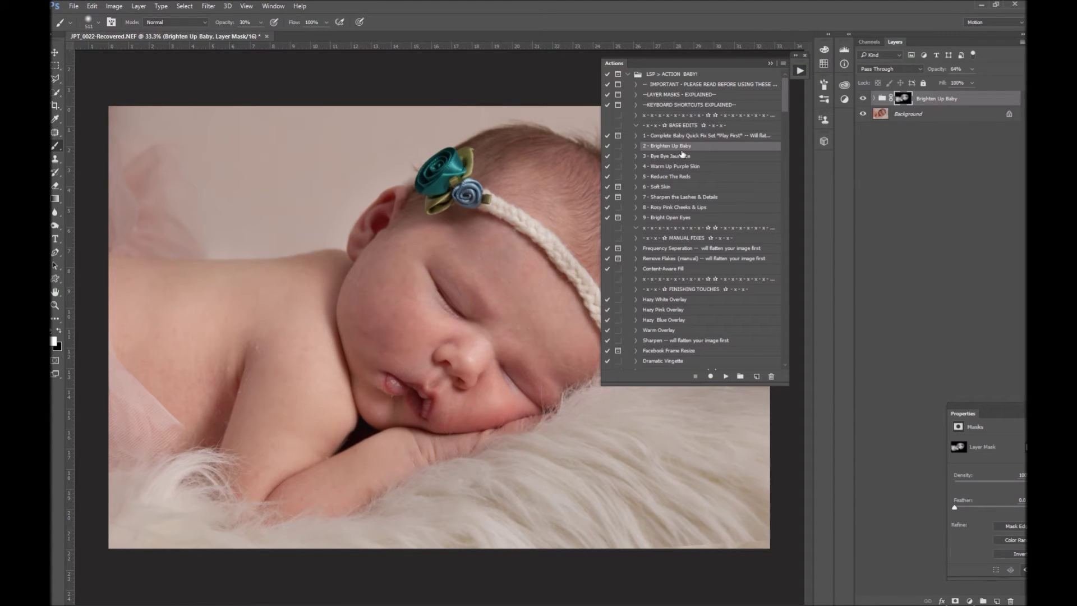
{"action": "left_click", "coordinate": [675, 177]}
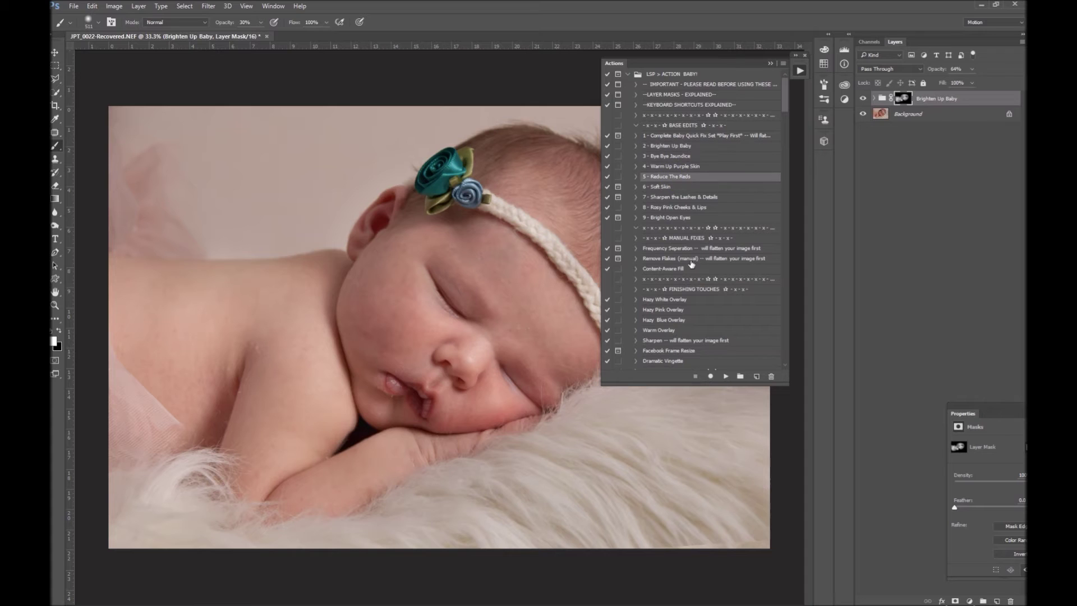
{"action": "left_click", "coordinate": [727, 376]}
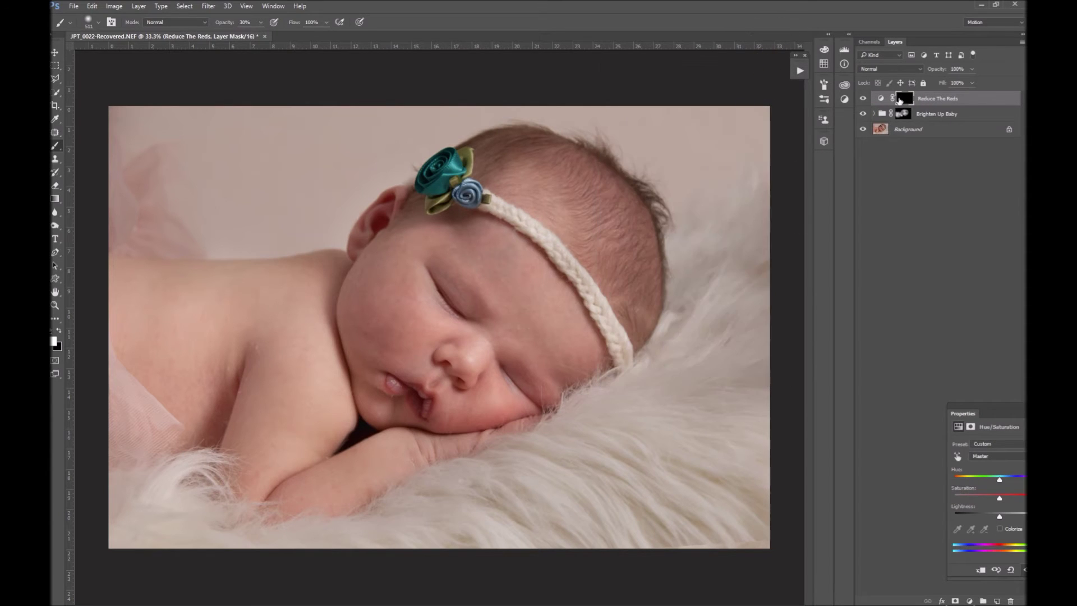
Step: Paint white on the Reduce The Reds mask around the eyelid and nose, using a soft brush reduced to 243 px
{"action": "right_click", "coordinate": [526, 278]}
{"action": "left_click", "coordinate": [633, 305]}
{"action": "left_click", "coordinate": [895, 101]}
{"action": "left_click", "coordinate": [509, 338]}
{"action": "left_click_drag", "start_coordinate": [449, 272], "coordinate": [477, 304]}
{"action": "right_click", "coordinate": [490, 307]}
{"action": "left_click_drag", "start_coordinate": [593, 335], "coordinate": [591, 334]}
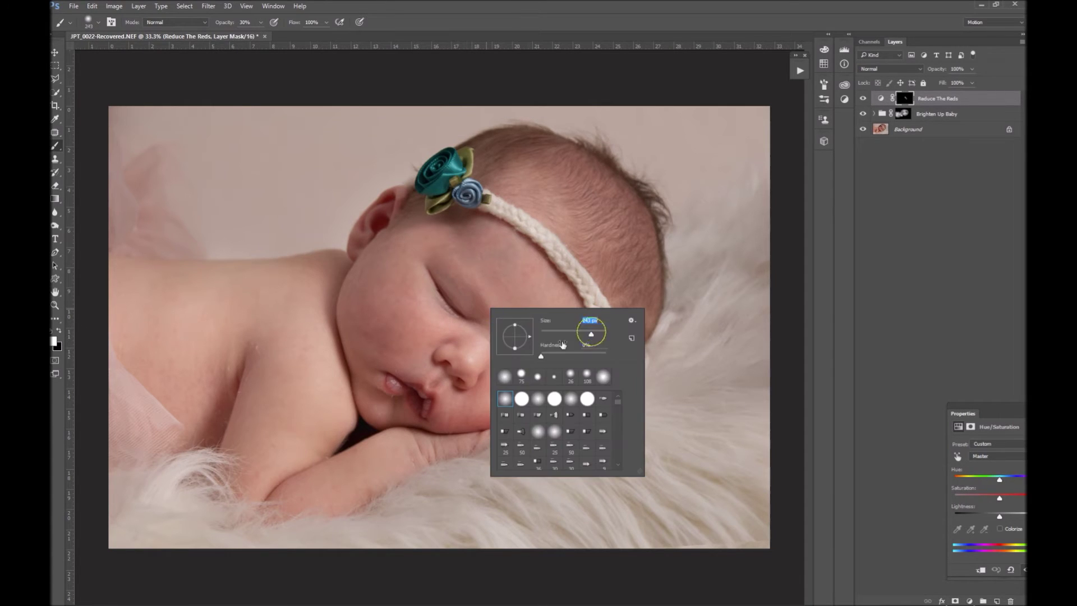
{"action": "left_click_drag", "start_coordinate": [438, 275], "coordinate": [507, 365]}
Step: Enlarge the brush to 401 px and paint the red reduction over the forehead, scalp and side of the head
{"action": "right_click", "coordinate": [526, 284]}
{"action": "left_click", "coordinate": [636, 311]}
{"action": "left_click_drag", "start_coordinate": [471, 218], "coordinate": [589, 357]}
{"action": "left_click_drag", "start_coordinate": [551, 180], "coordinate": [638, 337]}
{"action": "left_click_drag", "start_coordinate": [622, 212], "coordinate": [595, 413]}
{"action": "left_click", "coordinate": [612, 310]}
Step: Paint the red reduction over the ear and cheek, shoulder, back and upper arm on the Reduce The Reds mask
{"action": "mouse_move", "coordinate": [443, 212]}
{"action": "left_mouse_down"}
{"action": "mouse_move", "coordinate": [366, 306]}
{"action": "mouse_move", "coordinate": [349, 302]}
{"action": "left_mouse_up"}
{"action": "left_click_drag", "start_coordinate": [366, 241], "coordinate": [240, 427]}
{"action": "left_click_drag", "start_coordinate": [283, 273], "coordinate": [231, 458]}
{"action": "left_click", "coordinate": [294, 271]}
{"action": "mouse_move", "coordinate": [183, 303]}
{"action": "left_mouse_down"}
{"action": "mouse_move", "coordinate": [323, 396]}
{"action": "mouse_move", "coordinate": [253, 369]}
{"action": "left_mouse_up"}
{"action": "mouse_move", "coordinate": [216, 363]}
{"action": "left_mouse_down"}
{"action": "mouse_move", "coordinate": [223, 484]}
{"action": "mouse_move", "coordinate": [135, 398]}
{"action": "mouse_move", "coordinate": [231, 391]}
{"action": "left_mouse_up"}
{"action": "left_click_drag", "start_coordinate": [214, 325], "coordinate": [163, 494]}
{"action": "left_click_drag", "start_coordinate": [229, 334], "coordinate": [201, 507]}
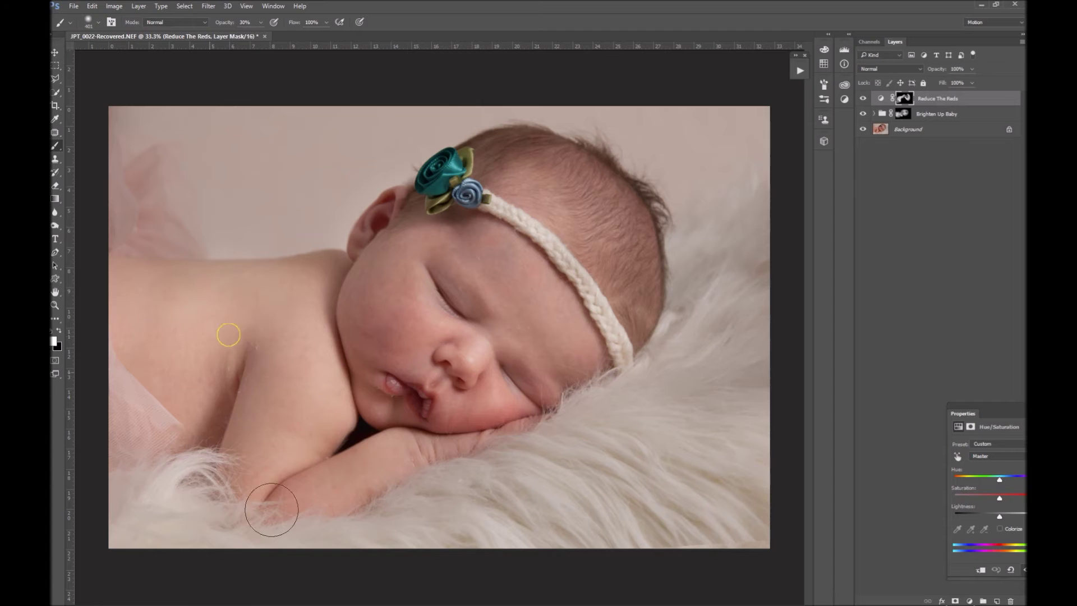
Step: Extend the red reduction to the forearm and touch up the mouth, forehead, scalp, shoulder and lower cheek
{"action": "mouse_move", "coordinate": [295, 442]}
{"action": "left_mouse_down"}
{"action": "mouse_move", "coordinate": [229, 552]}
{"action": "mouse_move", "coordinate": [485, 490]}
{"action": "left_mouse_up"}
{"action": "left_click", "coordinate": [415, 385]}
{"action": "left_click", "coordinate": [429, 377]}
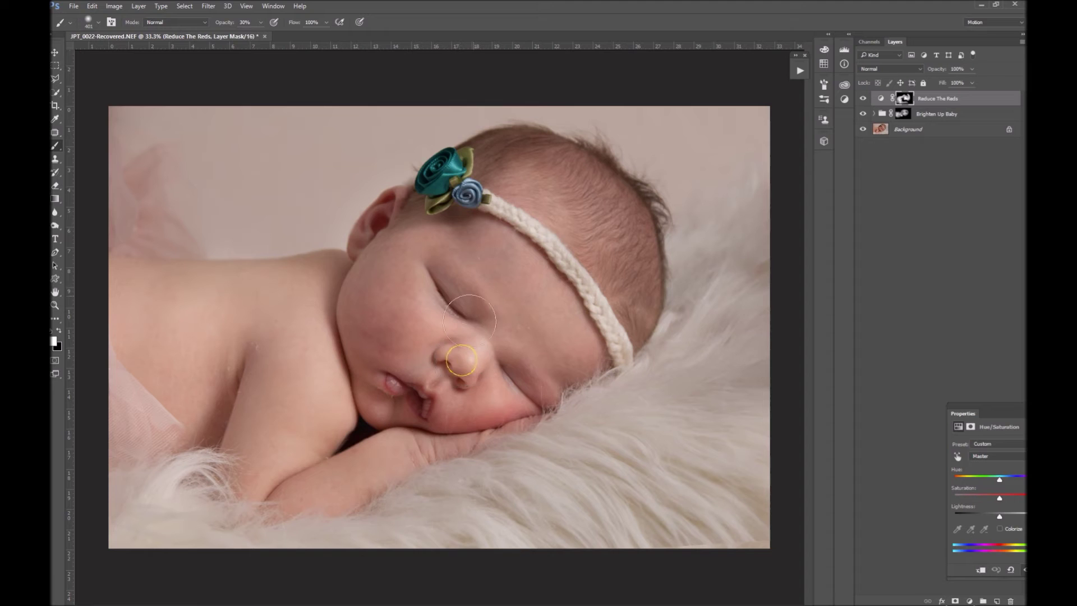
{"action": "left_click", "coordinate": [518, 198]}
{"action": "left_click", "coordinate": [557, 168]}
{"action": "left_click", "coordinate": [540, 299]}
{"action": "left_click", "coordinate": [279, 308]}
{"action": "left_click", "coordinate": [538, 389]}
Step: Run the "6 - Soft Skin" action, dismiss its instruction message and collapse the actions list
{"action": "left_click", "coordinate": [799, 70]}
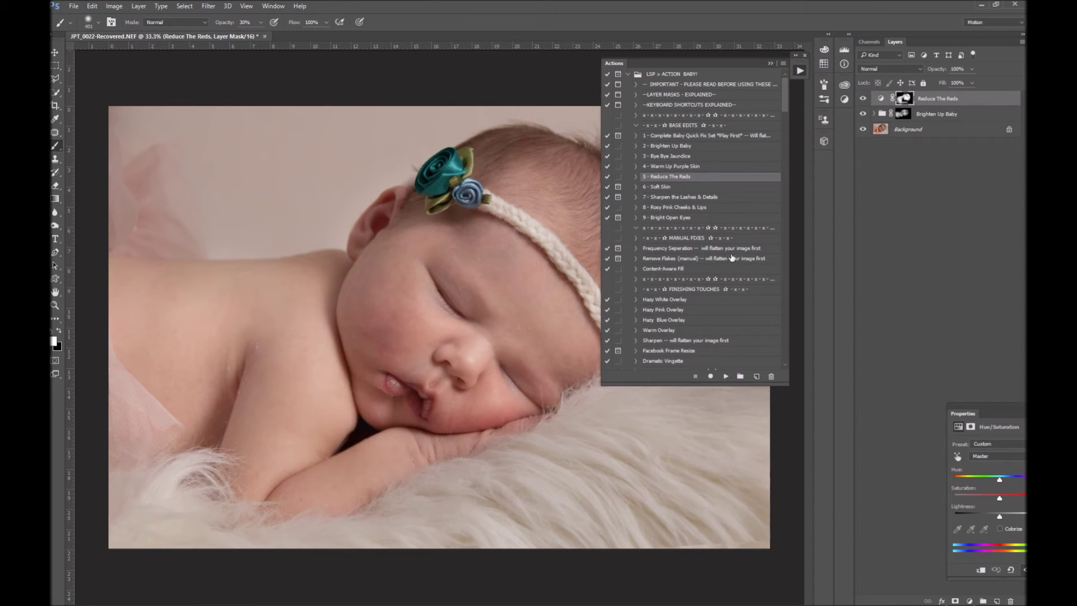
{"action": "left_click", "coordinate": [664, 189]}
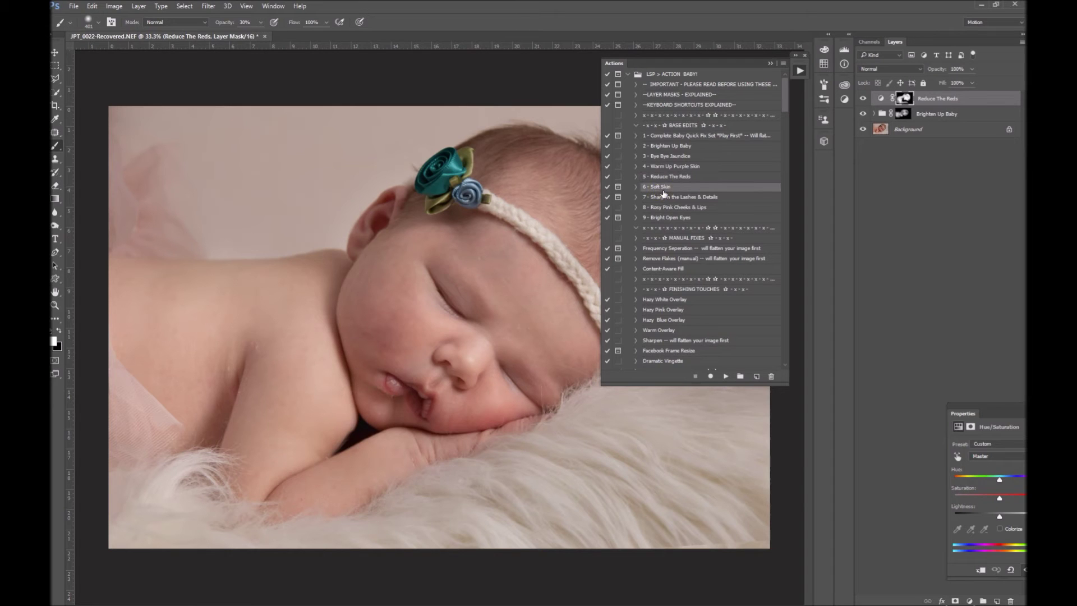
{"action": "left_click", "coordinate": [727, 376]}
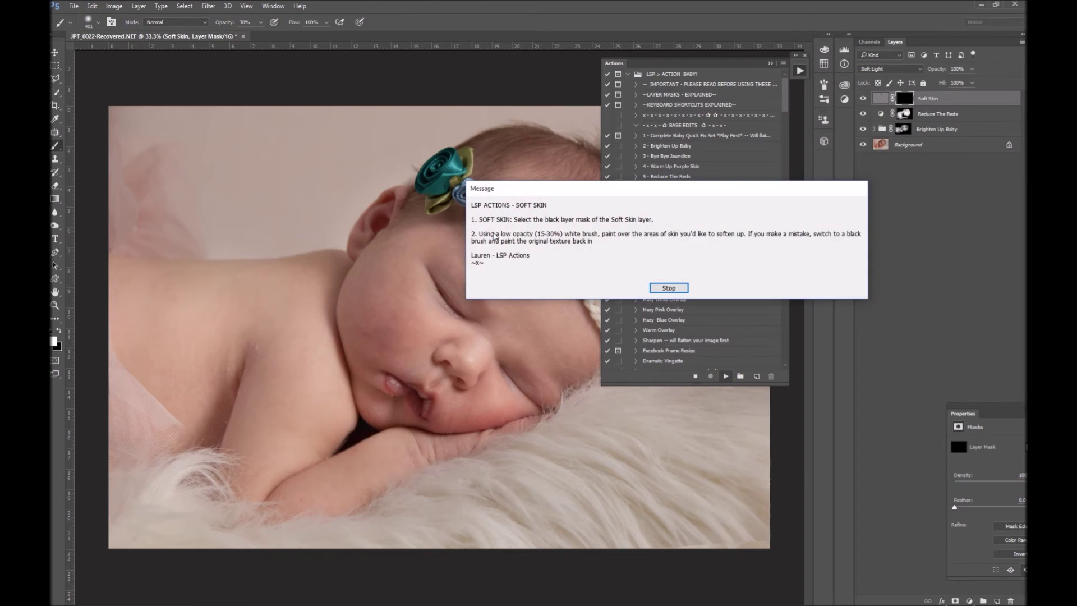
{"action": "left_click", "coordinate": [676, 287]}
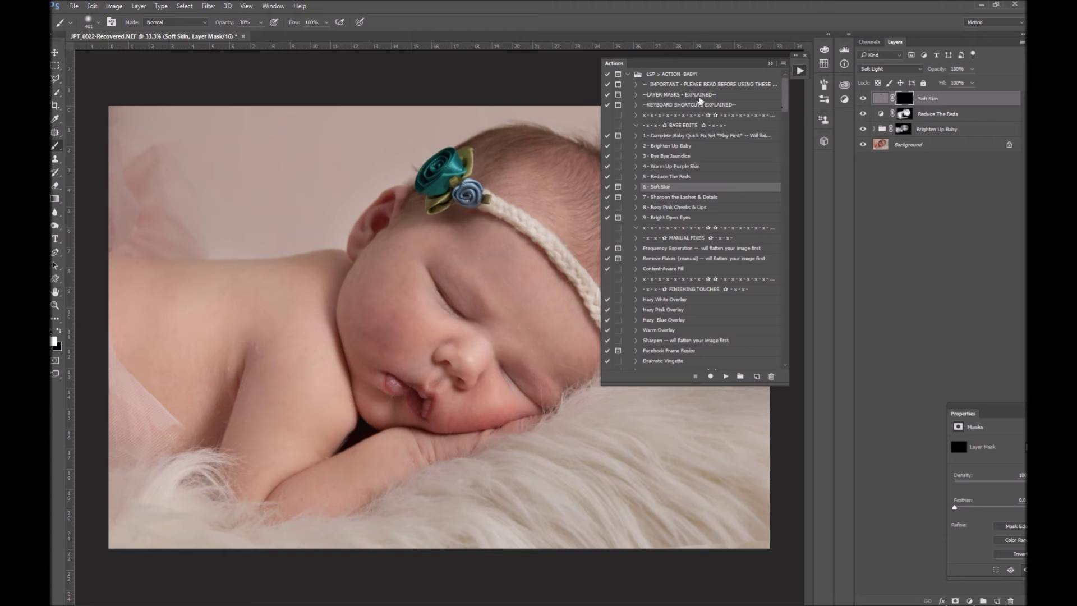
{"action": "left_click", "coordinate": [769, 64]}
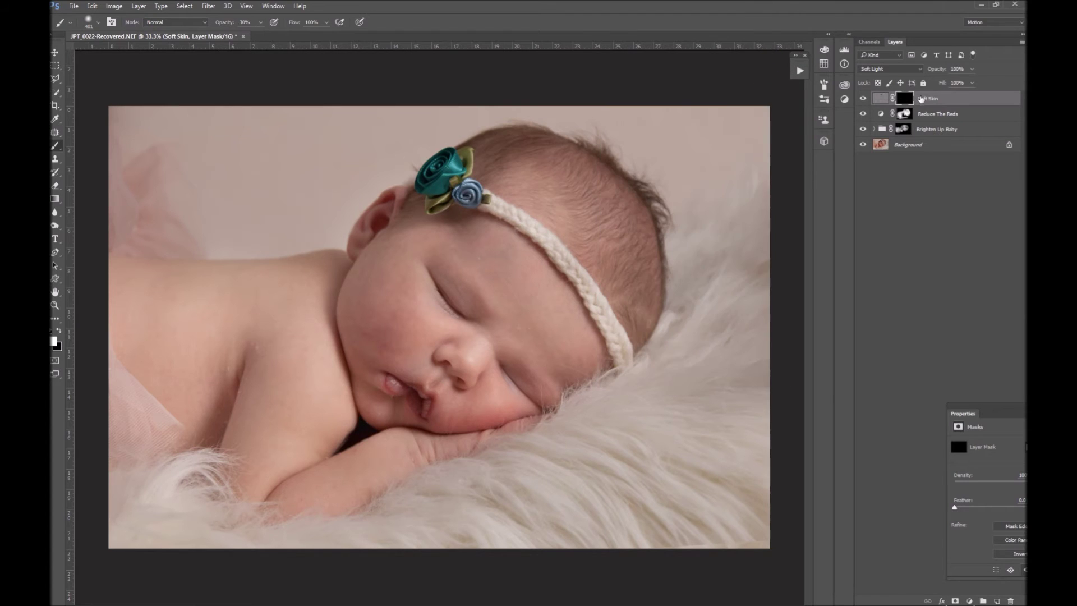
{"action": "left_click", "coordinate": [881, 98]}
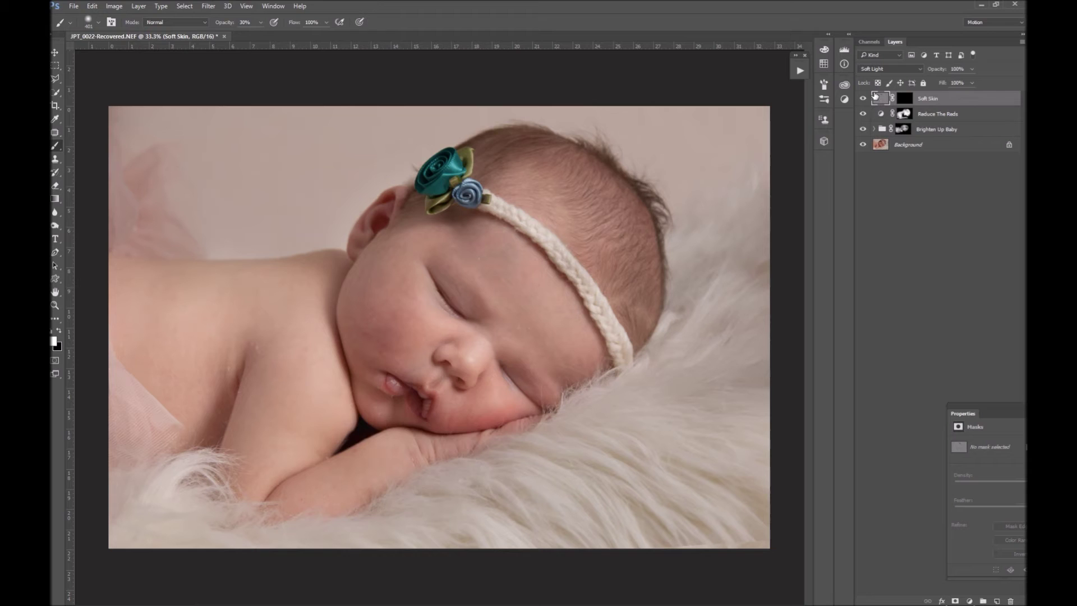
{"action": "left_click", "coordinate": [882, 115]}
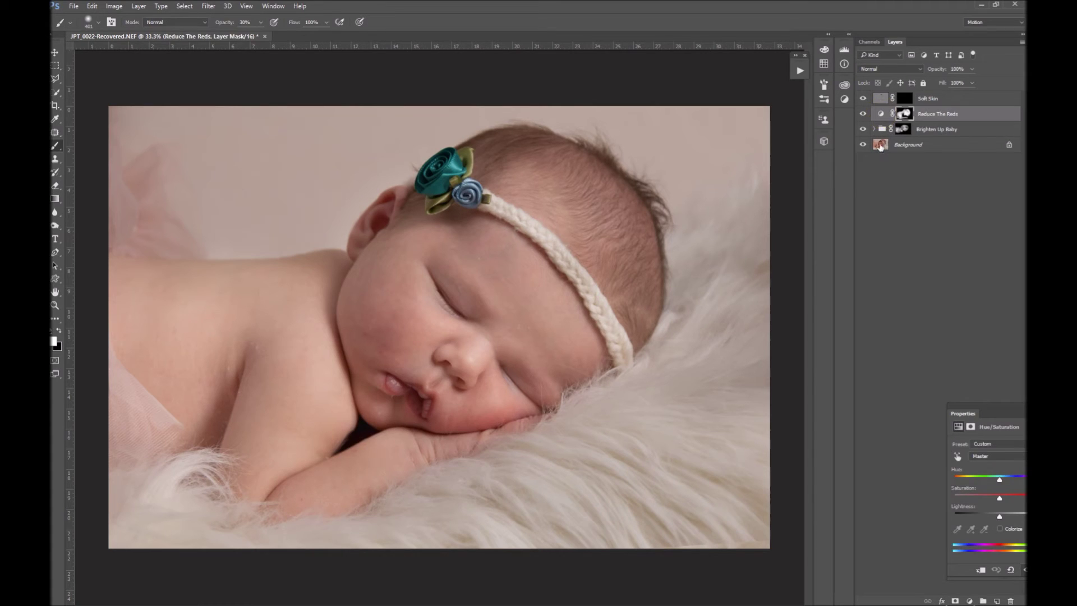
{"action": "left_click", "coordinate": [881, 130]}
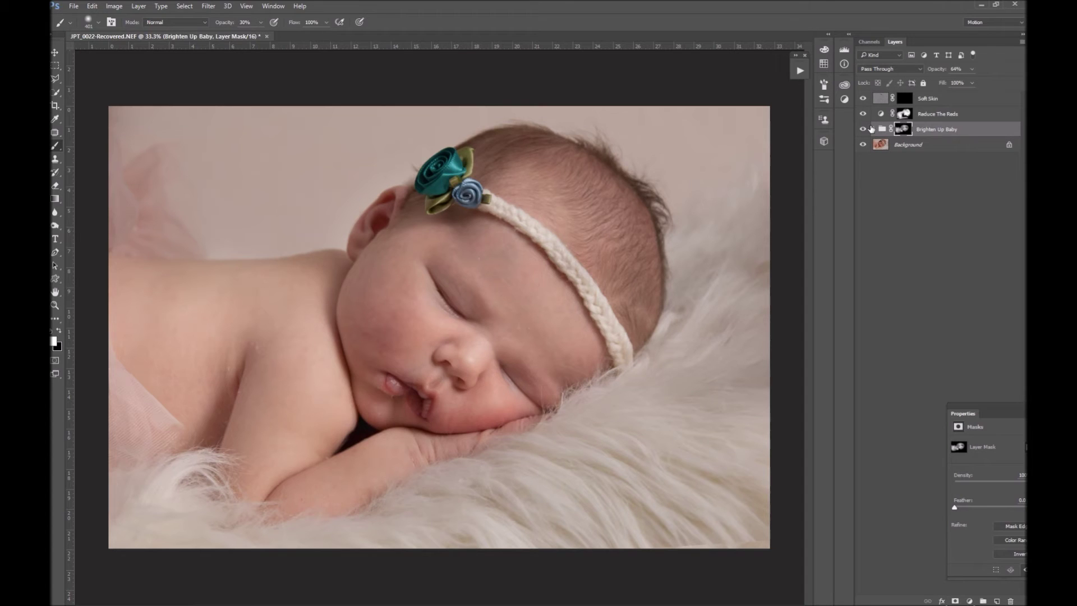
{"action": "left_click", "coordinate": [904, 99]}
{"action": "left_click", "coordinate": [906, 115]}
{"action": "left_click", "coordinate": [904, 130]}
Step: Target the Soft Skin layer mask, adjust the brush size and paint the softening over the forehead and the centre of the face
{"action": "left_click", "coordinate": [903, 100]}
{"action": "mouse_move", "coordinate": [453, 257]}
{"action": "left_mouse_down"}
{"action": "mouse_move", "coordinate": [533, 291]}
{"action": "mouse_move", "coordinate": [512, 253]}
{"action": "mouse_move", "coordinate": [512, 293]}
{"action": "mouse_move", "coordinate": [474, 249]}
{"action": "left_mouse_up"}
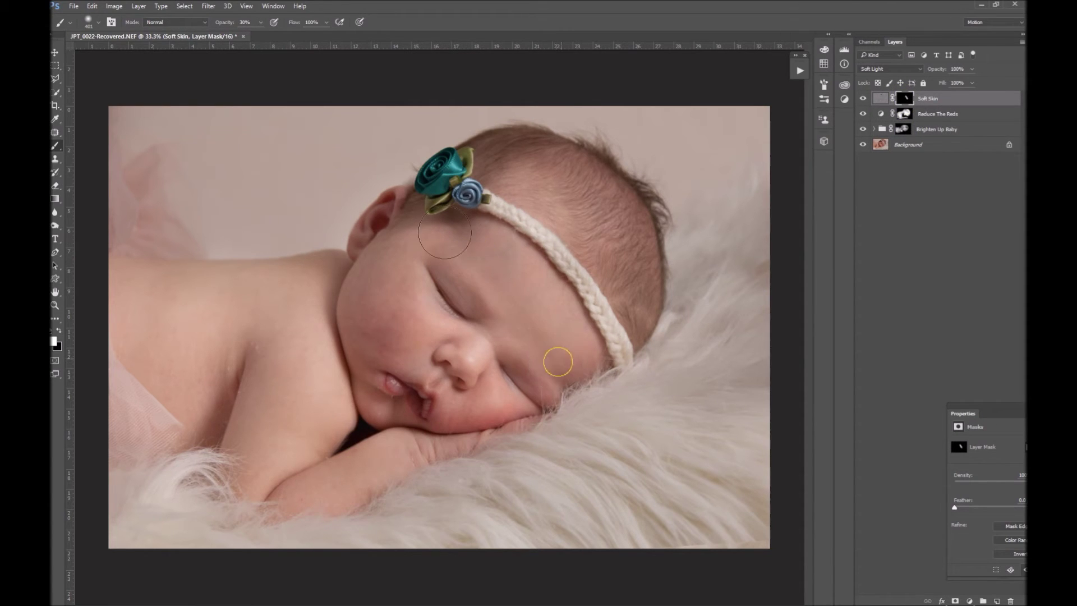
{"action": "right_click", "coordinate": [516, 288]}
{"action": "left_click_drag", "start_coordinate": [627, 310], "coordinate": [623, 310]}
{"action": "mouse_move", "coordinate": [510, 275]}
{"action": "left_mouse_down"}
{"action": "mouse_move", "coordinate": [497, 253]}
{"action": "mouse_move", "coordinate": [372, 284]}
{"action": "mouse_move", "coordinate": [394, 280]}
{"action": "mouse_move", "coordinate": [379, 267]}
{"action": "mouse_move", "coordinate": [565, 327]}
{"action": "mouse_move", "coordinate": [505, 293]}
{"action": "mouse_move", "coordinate": [480, 361]}
{"action": "mouse_move", "coordinate": [453, 384]}
{"action": "mouse_move", "coordinate": [474, 415]}
{"action": "mouse_move", "coordinate": [482, 404]}
{"action": "mouse_move", "coordinate": [466, 420]}
{"action": "mouse_move", "coordinate": [457, 368]}
{"action": "left_mouse_up"}
Step: Paint the skin softening over the shoulder, back and upper arm on the Soft Skin mask
{"action": "mouse_move", "coordinate": [258, 304]}
{"action": "left_mouse_down"}
{"action": "mouse_move", "coordinate": [272, 341]}
{"action": "mouse_move", "coordinate": [271, 287]}
{"action": "left_mouse_up"}
{"action": "mouse_move", "coordinate": [267, 293]}
{"action": "left_mouse_down"}
{"action": "mouse_move", "coordinate": [314, 281]}
{"action": "mouse_move", "coordinate": [277, 315]}
{"action": "left_mouse_up"}
{"action": "mouse_move", "coordinate": [219, 302]}
{"action": "left_mouse_down"}
{"action": "mouse_move", "coordinate": [183, 407]}
{"action": "mouse_move", "coordinate": [161, 315]}
{"action": "mouse_move", "coordinate": [132, 308]}
{"action": "left_mouse_up"}
{"action": "mouse_move", "coordinate": [307, 303]}
{"action": "left_mouse_down"}
{"action": "mouse_move", "coordinate": [221, 353]}
{"action": "mouse_move", "coordinate": [229, 453]}
{"action": "left_mouse_up"}
{"action": "left_click_drag", "start_coordinate": [282, 293], "coordinate": [275, 475]}
{"action": "mouse_move", "coordinate": [310, 416]}
{"action": "left_mouse_down"}
{"action": "mouse_move", "coordinate": [286, 500]}
{"action": "mouse_move", "coordinate": [351, 473]}
{"action": "mouse_move", "coordinate": [347, 344]}
{"action": "left_mouse_up"}
Step: Extend the skin softening over the cheek and touch up the forehead towards the nose
{"action": "mouse_move", "coordinate": [367, 344]}
{"action": "left_mouse_down"}
{"action": "mouse_move", "coordinate": [367, 367]}
{"action": "mouse_move", "coordinate": [443, 228]}
{"action": "mouse_move", "coordinate": [398, 347]}
{"action": "mouse_move", "coordinate": [408, 350]}
{"action": "mouse_move", "coordinate": [390, 328]}
{"action": "left_mouse_up"}
{"action": "mouse_move", "coordinate": [524, 295]}
{"action": "left_mouse_down"}
{"action": "mouse_move", "coordinate": [597, 301]}
{"action": "mouse_move", "coordinate": [532, 314]}
{"action": "left_mouse_up"}
{"action": "left_click_drag", "start_coordinate": [509, 305], "coordinate": [471, 355]}
Step: Run the "7 - Sharpen the Lashes & Details" action, dismiss its message and target the Sharpen The Details layer mask
{"action": "left_click", "coordinate": [799, 72]}
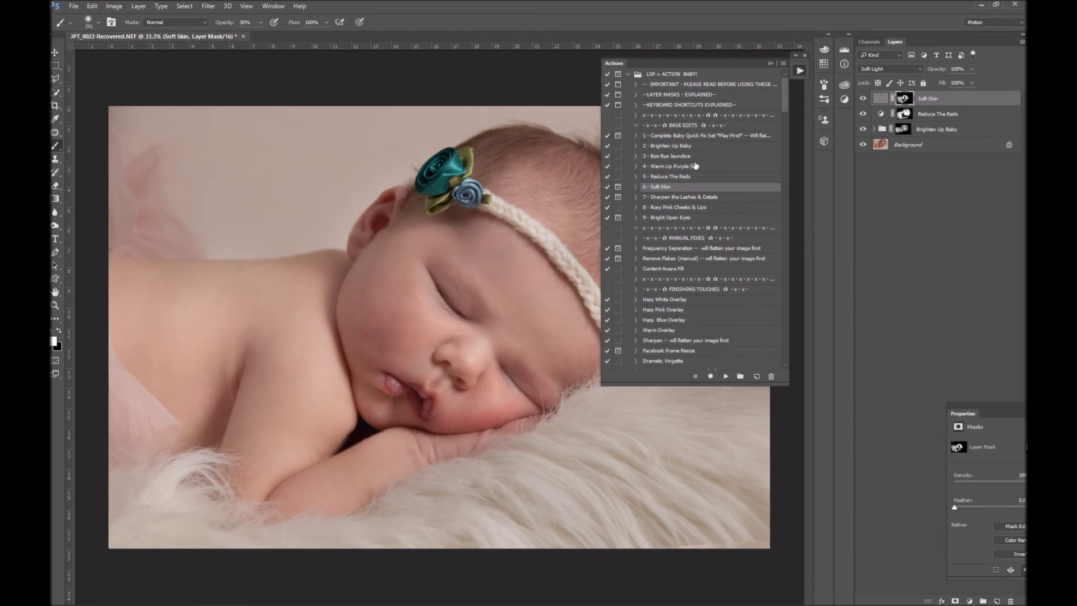
{"action": "left_click", "coordinate": [699, 197]}
{"action": "left_click", "coordinate": [725, 376]}
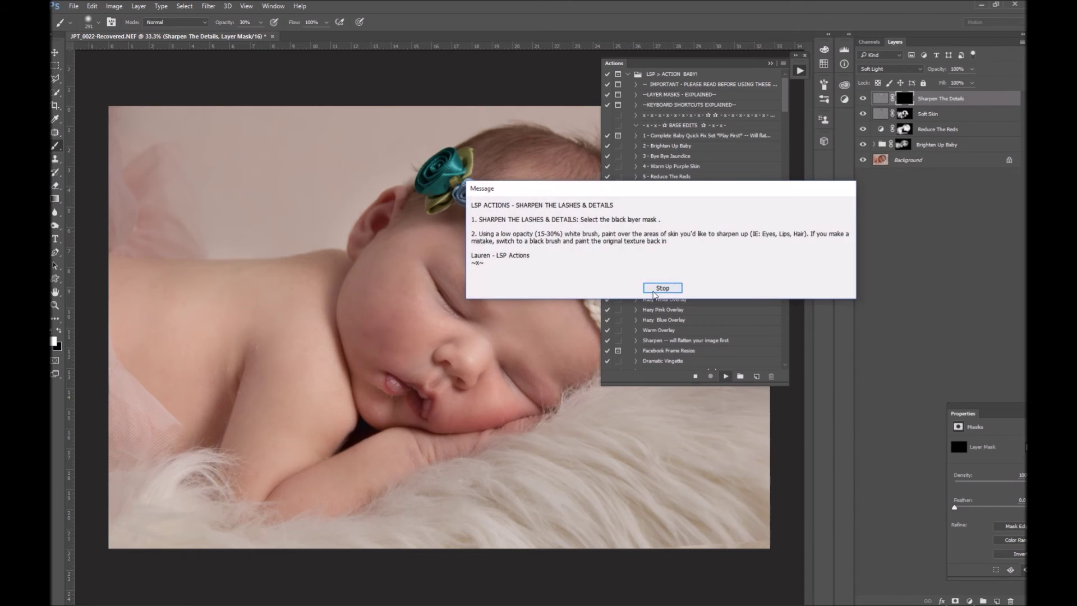
{"action": "left_click", "coordinate": [680, 290]}
{"action": "left_click", "coordinate": [769, 63]}
{"action": "left_click", "coordinate": [903, 97]}
{"action": "left_click", "coordinate": [881, 99]}
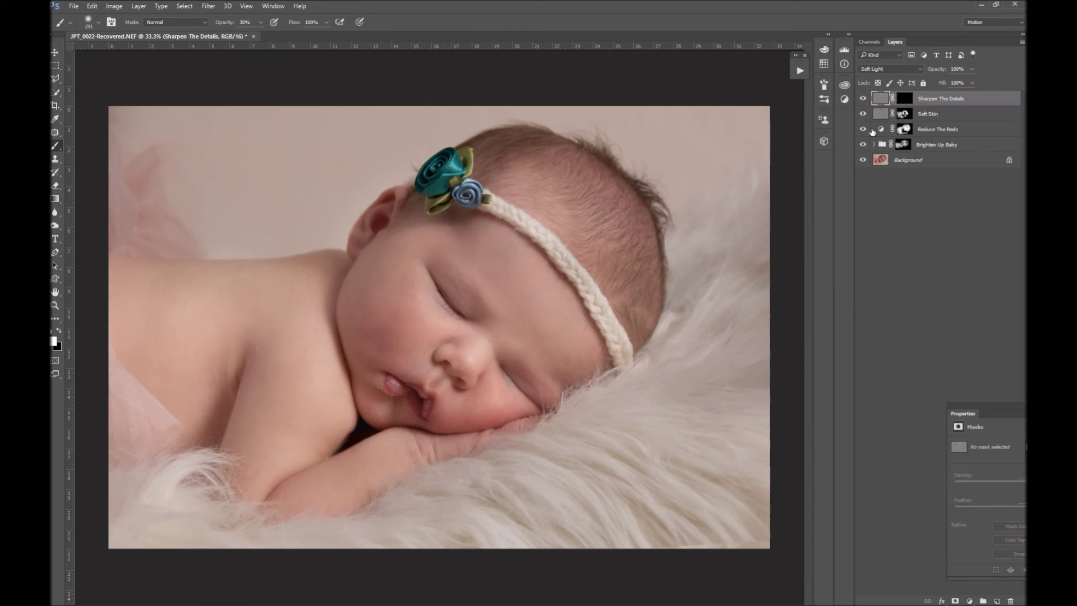
{"action": "left_click", "coordinate": [910, 103]}
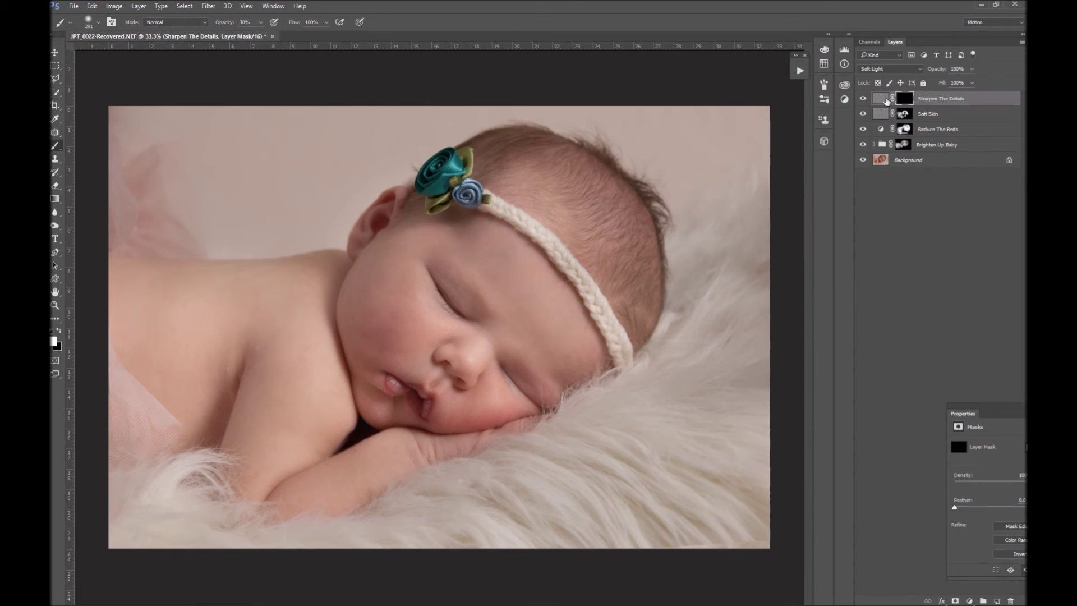
Step: Change the brush size and paint sharpening over both eyes' lashes and the lips
{"action": "right_click", "coordinate": [558, 341]}
{"action": "left_click", "coordinate": [663, 337]}
{"action": "left_click", "coordinate": [465, 318]}
{"action": "left_click_drag", "start_coordinate": [504, 372], "coordinate": [549, 418]}
{"action": "left_click_drag", "start_coordinate": [499, 376], "coordinate": [507, 398]}
{"action": "mouse_move", "coordinate": [424, 382]}
{"action": "left_mouse_down"}
{"action": "mouse_move", "coordinate": [419, 404]}
{"action": "mouse_move", "coordinate": [386, 386]}
{"action": "mouse_move", "coordinate": [432, 418]}
{"action": "mouse_move", "coordinate": [424, 400]}
{"action": "left_mouse_up"}
Step: Set the brush to 183 px and paint sharpening over the facial features, underarm crease, forearm, hand and headband area
{"action": "right_click", "coordinate": [473, 384]}
{"action": "left_click_drag", "start_coordinate": [559, 407], "coordinate": [569, 405]}
{"action": "mouse_move", "coordinate": [361, 241]}
{"action": "left_mouse_down"}
{"action": "mouse_move", "coordinate": [338, 318]}
{"action": "mouse_move", "coordinate": [469, 428]}
{"action": "mouse_move", "coordinate": [531, 398]}
{"action": "left_mouse_up"}
{"action": "mouse_move", "coordinate": [234, 365]}
{"action": "left_mouse_down"}
{"action": "mouse_move", "coordinate": [248, 417]}
{"action": "mouse_move", "coordinate": [239, 405]}
{"action": "left_mouse_up"}
{"action": "left_click_drag", "start_coordinate": [364, 459], "coordinate": [426, 479]}
{"action": "mouse_move", "coordinate": [415, 447]}
{"action": "left_mouse_down"}
{"action": "mouse_move", "coordinate": [427, 470]}
{"action": "mouse_move", "coordinate": [478, 444]}
{"action": "left_mouse_up"}
{"action": "mouse_move", "coordinate": [617, 361]}
{"action": "left_mouse_down"}
{"action": "mouse_move", "coordinate": [452, 162]}
{"action": "mouse_move", "coordinate": [575, 192]}
{"action": "left_mouse_up"}
Step: Run the "3 - Bye Bye Jaundice" action, collapse the actions list and target the new group's layer mask
{"action": "left_click", "coordinate": [798, 72]}
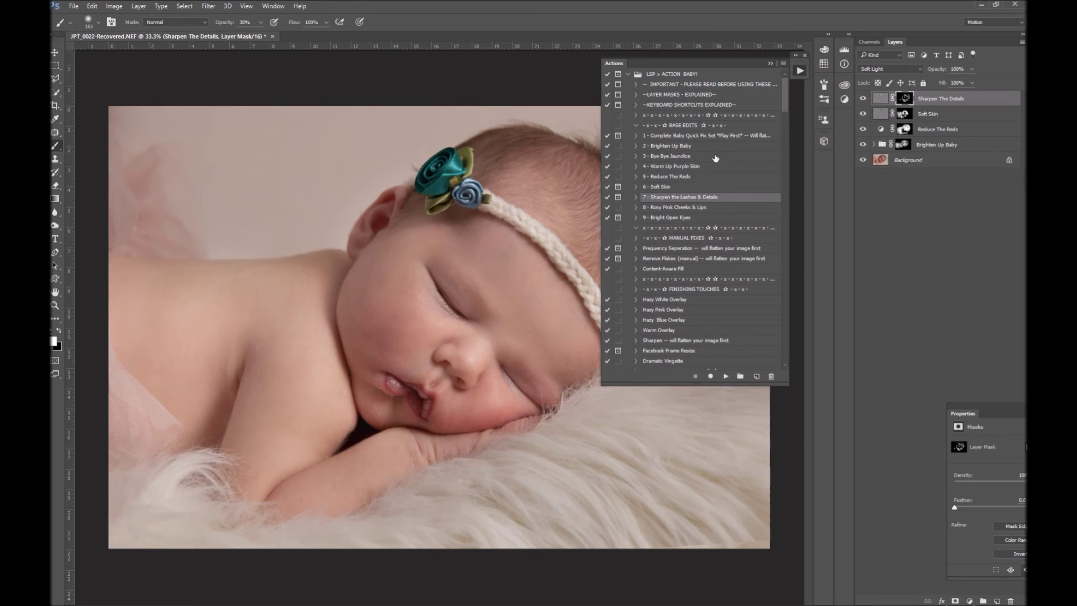
{"action": "left_click", "coordinate": [686, 208]}
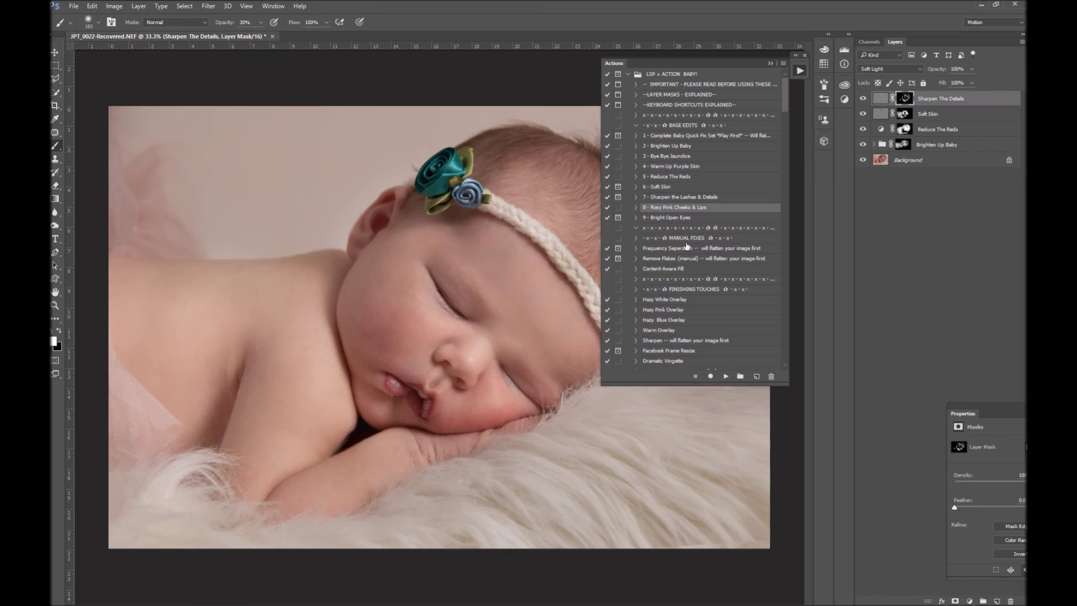
{"action": "left_click", "coordinate": [687, 157]}
{"action": "left_click", "coordinate": [723, 377]}
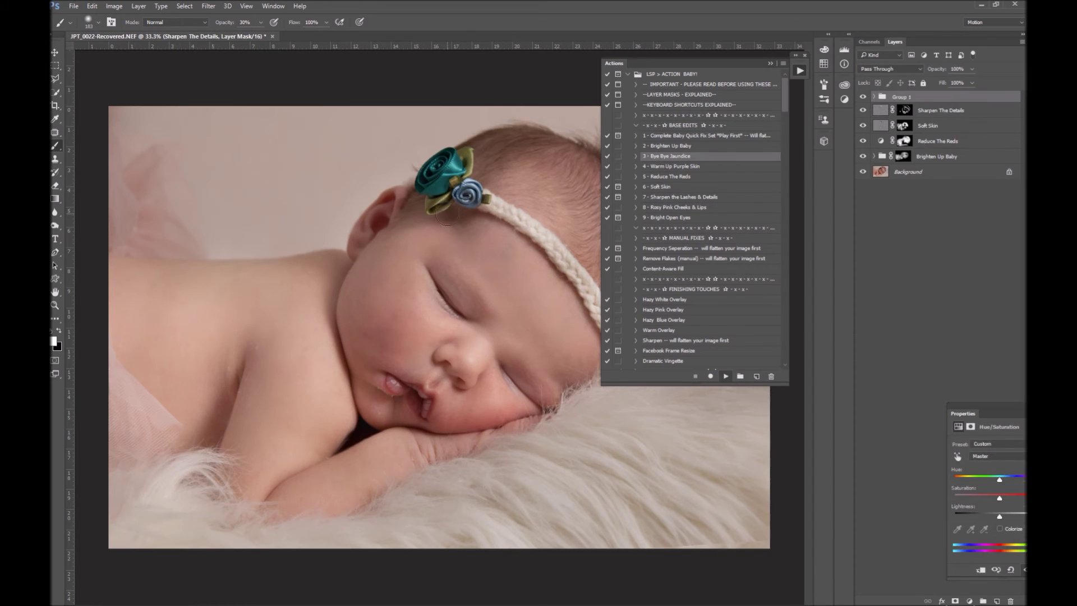
{"action": "left_click", "coordinate": [770, 64]}
{"action": "left_click", "coordinate": [903, 99]}
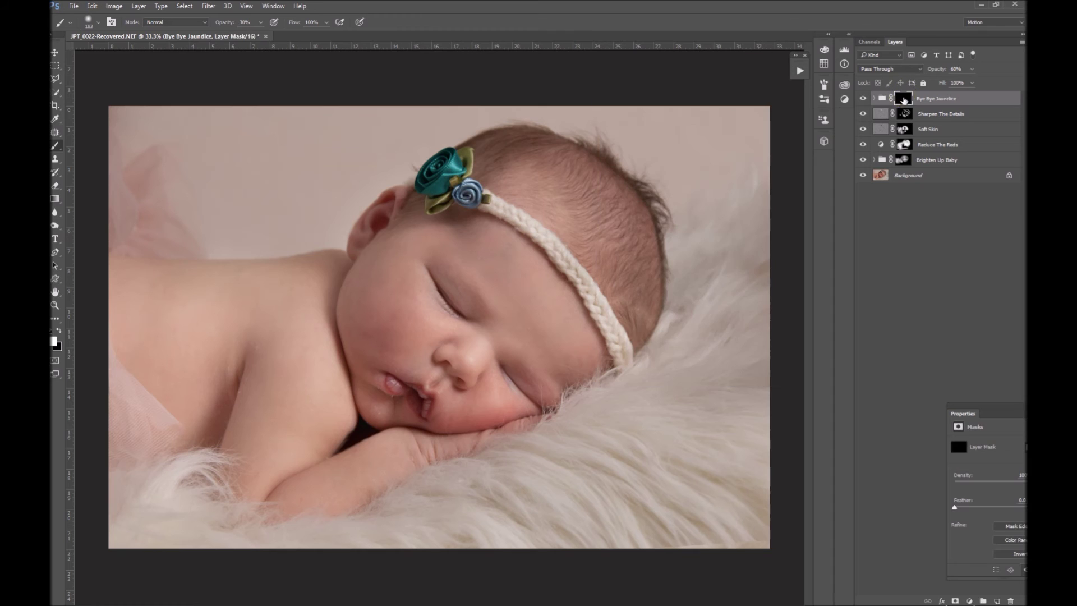
Step: Enlarge the brush and paint the jaundice correction over the arm, shoulder, nearby fur, backdrop and back
{"action": "right_click", "coordinate": [471, 345]}
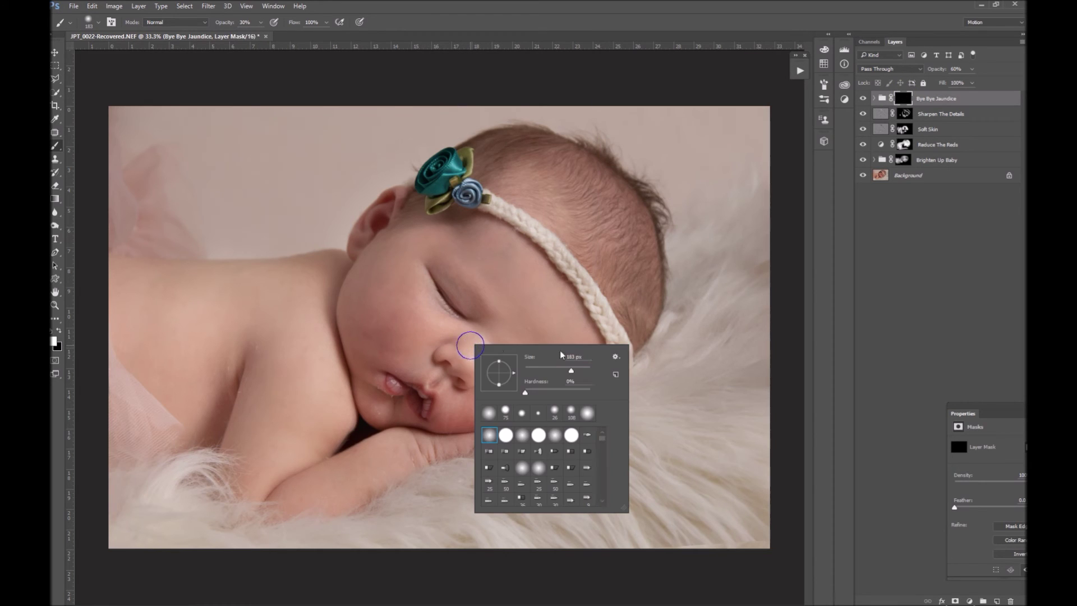
{"action": "left_click", "coordinate": [583, 370]}
{"action": "left_click_drag", "start_coordinate": [253, 496], "coordinate": [305, 291]}
{"action": "mouse_move", "coordinate": [270, 470]}
{"action": "left_mouse_down"}
{"action": "mouse_move", "coordinate": [271, 263]}
{"action": "mouse_move", "coordinate": [217, 519]}
{"action": "left_mouse_up"}
{"action": "left_click_drag", "start_coordinate": [206, 214], "coordinate": [107, 288]}
{"action": "mouse_move", "coordinate": [115, 294]}
{"action": "left_mouse_down"}
{"action": "mouse_move", "coordinate": [137, 454]}
{"action": "mouse_move", "coordinate": [106, 359]}
{"action": "left_mouse_up"}
Step: Paint the jaundice correction over the forehead, face and upper arm on the Bye Bye Jaundice mask
{"action": "left_click_drag", "start_coordinate": [365, 246], "coordinate": [515, 280]}
{"action": "mouse_move", "coordinate": [491, 226]}
{"action": "left_mouse_down"}
{"action": "mouse_move", "coordinate": [474, 359]}
{"action": "mouse_move", "coordinate": [509, 379]}
{"action": "mouse_move", "coordinate": [393, 348]}
{"action": "mouse_move", "coordinate": [412, 323]}
{"action": "mouse_move", "coordinate": [448, 341]}
{"action": "left_mouse_up"}
{"action": "mouse_move", "coordinate": [262, 428]}
{"action": "left_mouse_down"}
{"action": "mouse_move", "coordinate": [309, 437]}
{"action": "mouse_move", "coordinate": [283, 408]}
{"action": "mouse_move", "coordinate": [334, 453]}
{"action": "mouse_move", "coordinate": [359, 438]}
{"action": "mouse_move", "coordinate": [323, 448]}
{"action": "left_mouse_up"}
Step: Run the "2 - Brighten Up Baby" action a second time to add another brightening group
{"action": "left_click", "coordinate": [799, 71]}
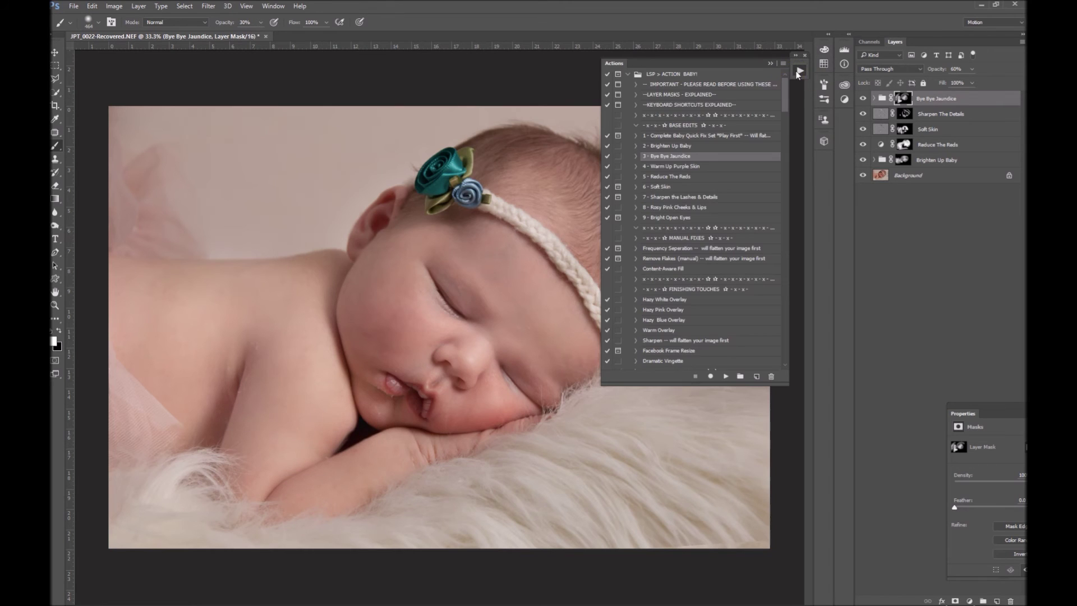
{"action": "left_click", "coordinate": [670, 146]}
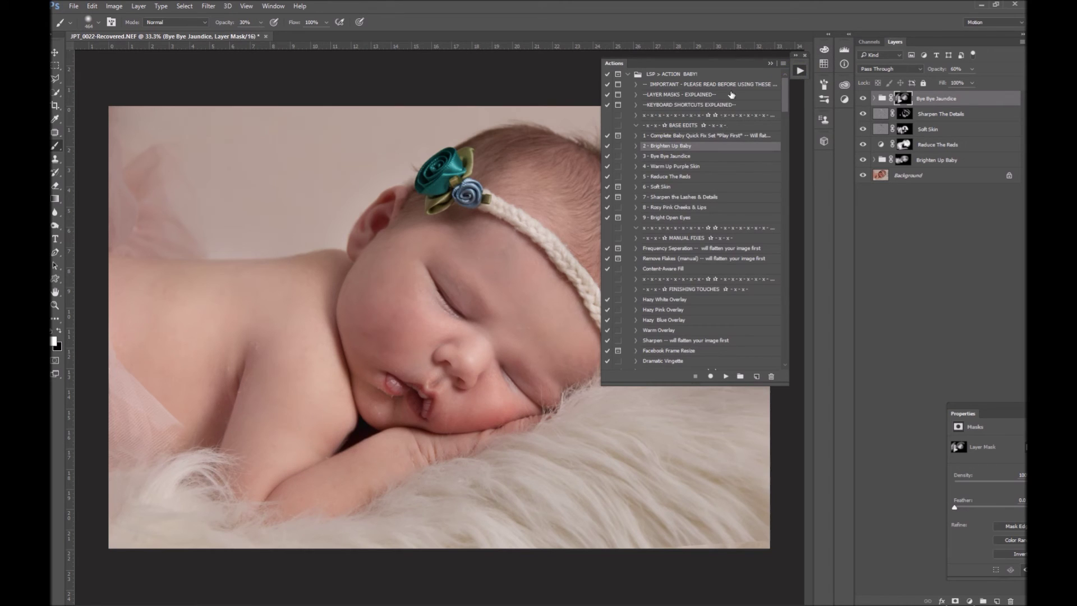
{"action": "left_click", "coordinate": [727, 376]}
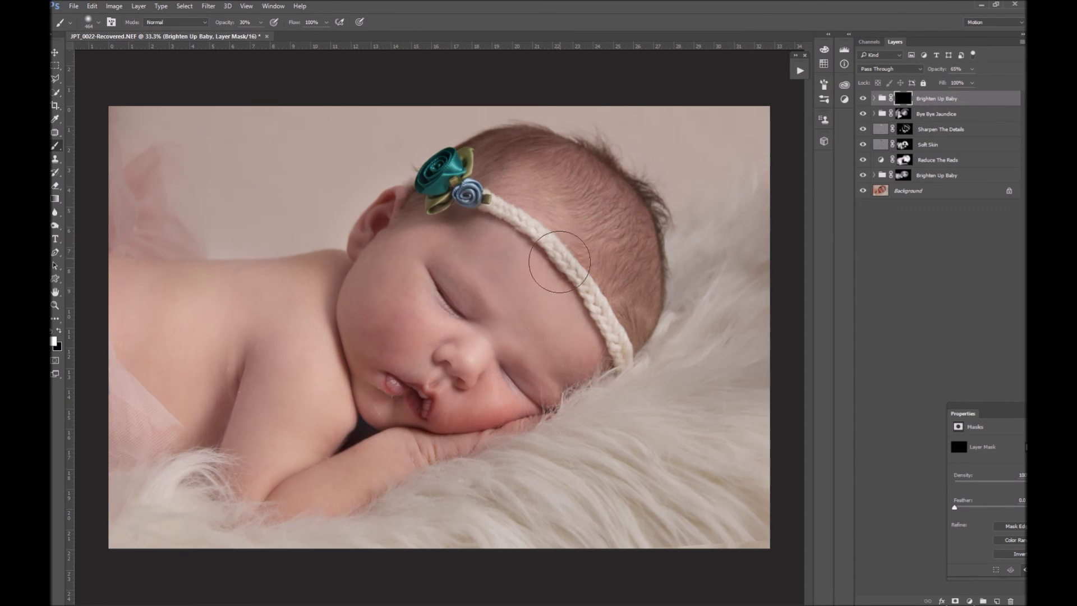
Step: Brighten the forehead, cheek, shoulder and scalp with a 1457 px brush and set the new Brighten Up Baby group's opacity to 37%
{"action": "right_click", "coordinate": [509, 284]}
{"action": "left_click_drag", "start_coordinate": [602, 315], "coordinate": [619, 315]}
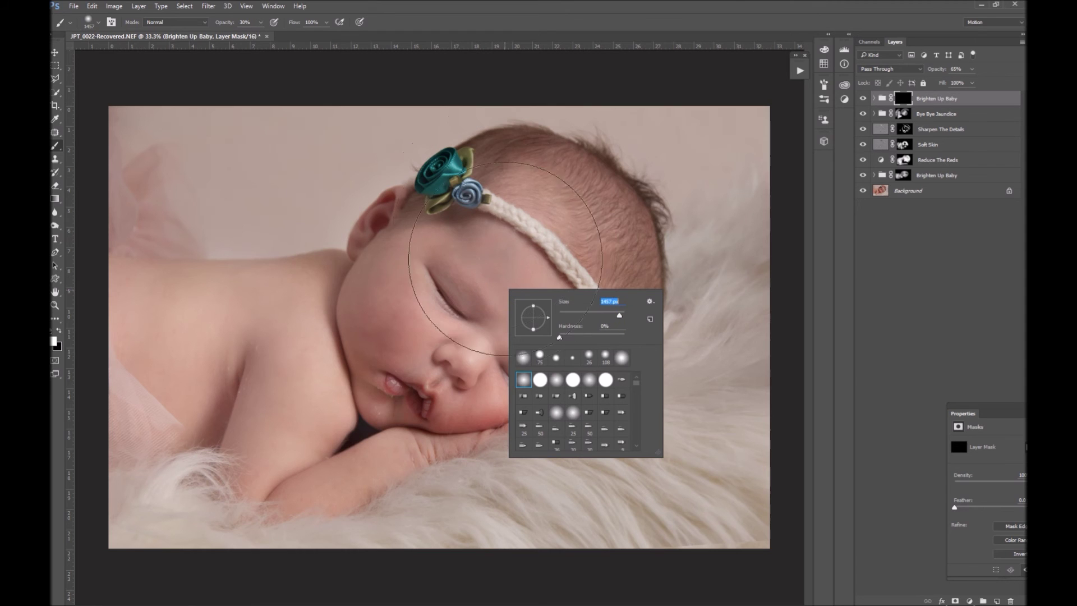
{"action": "left_click", "coordinate": [506, 250]}
{"action": "left_click", "coordinate": [506, 255]}
{"action": "left_click", "coordinate": [399, 312]}
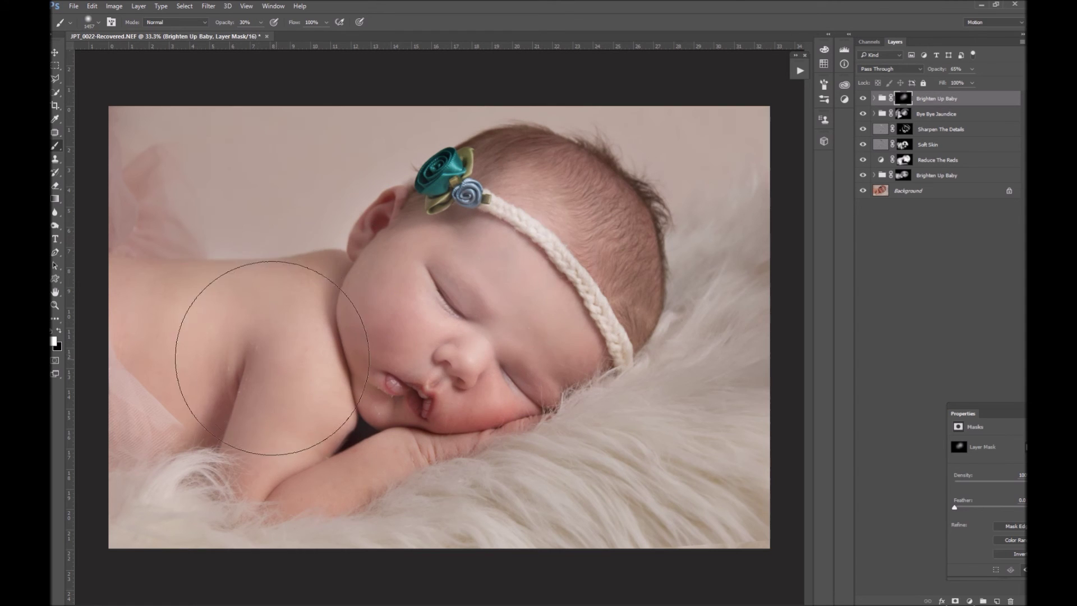
{"action": "left_click", "coordinate": [278, 359]}
{"action": "left_click", "coordinate": [566, 269]}
{"action": "left_click", "coordinate": [613, 238]}
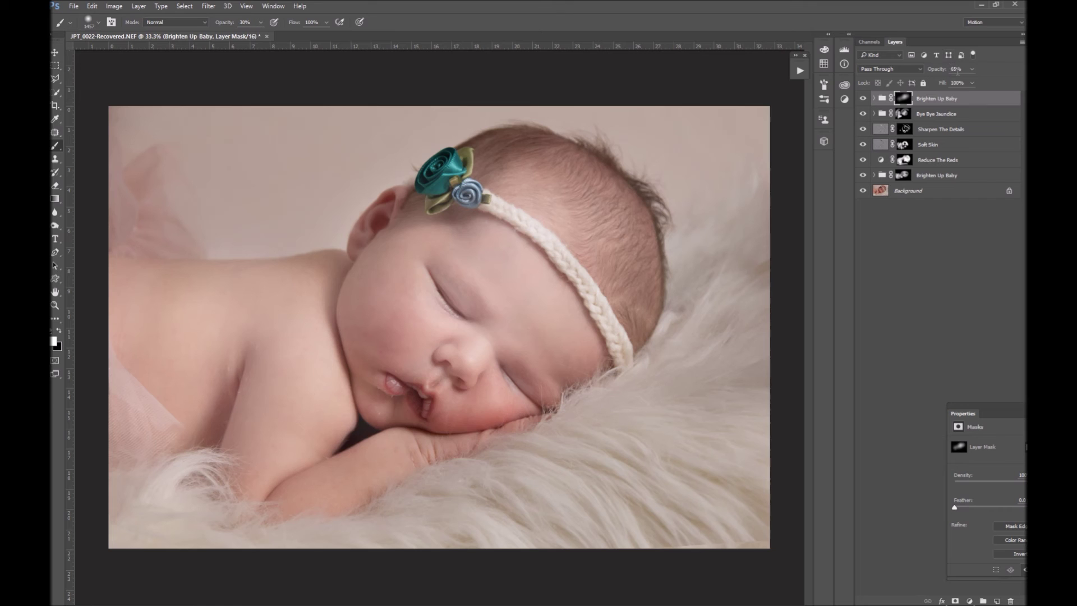
{"action": "left_click_drag", "start_coordinate": [951, 82], "coordinate": [958, 80]}
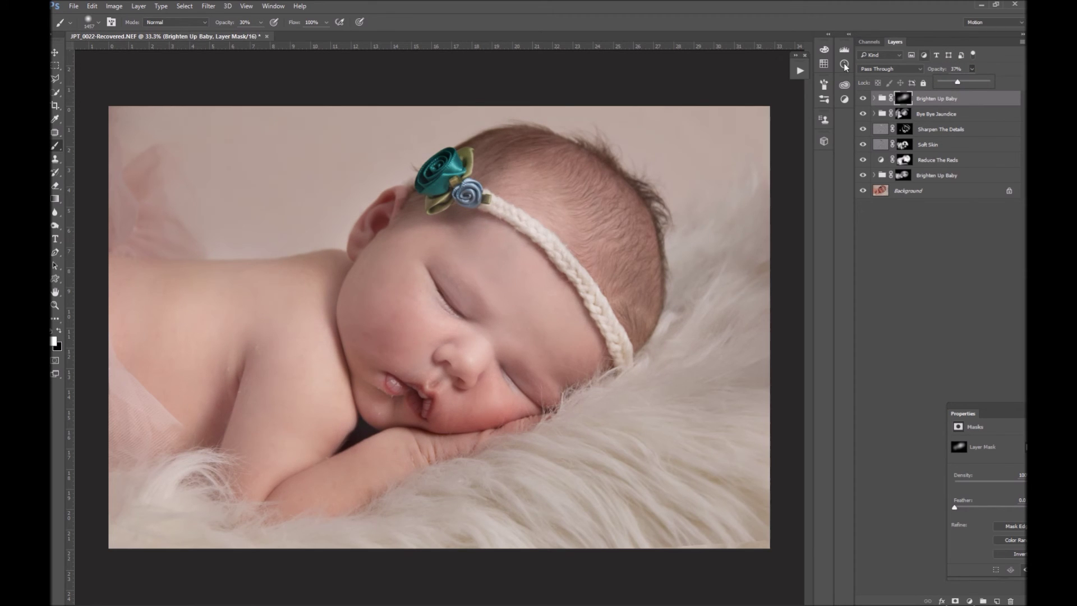
Step: Run the "4 - Warm Up Purple Skin" action and collapse the actions list
{"action": "left_click", "coordinate": [800, 70]}
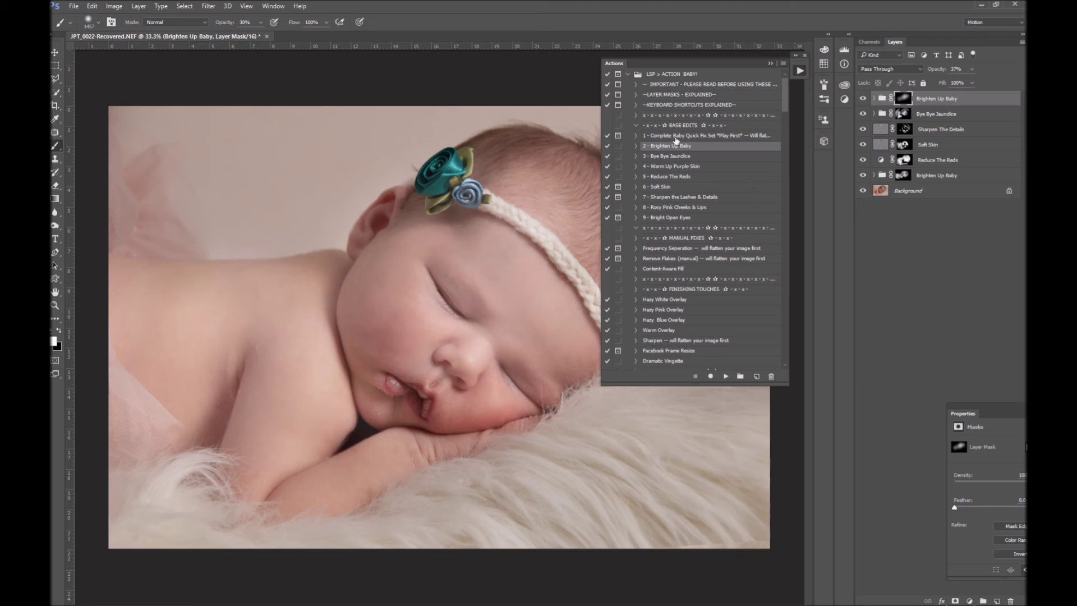
{"action": "left_click", "coordinate": [696, 168]}
{"action": "left_click", "coordinate": [725, 377]}
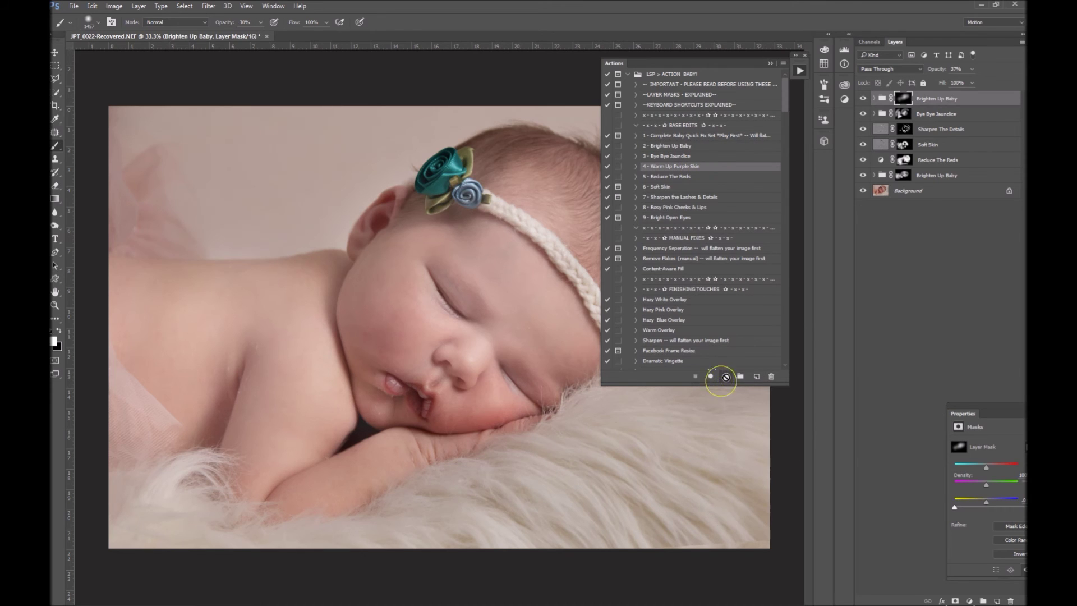
{"action": "left_click", "coordinate": [772, 63]}
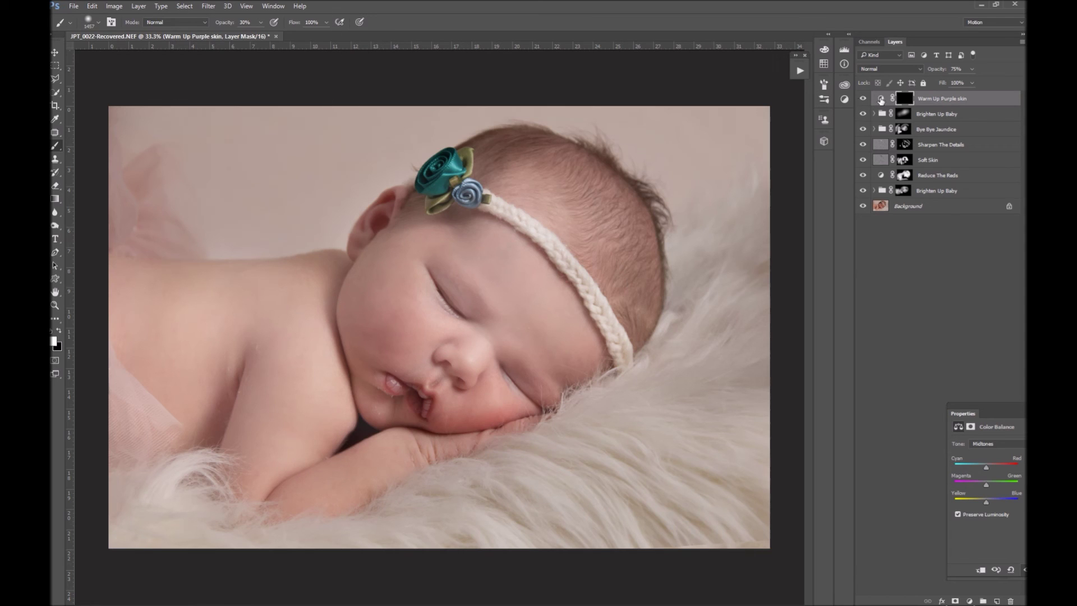
Step: Target the Warm Up Purple skin layer mask and paint the warming effect broadly over the baby and surroundings
{"action": "left_click", "coordinate": [905, 99]}
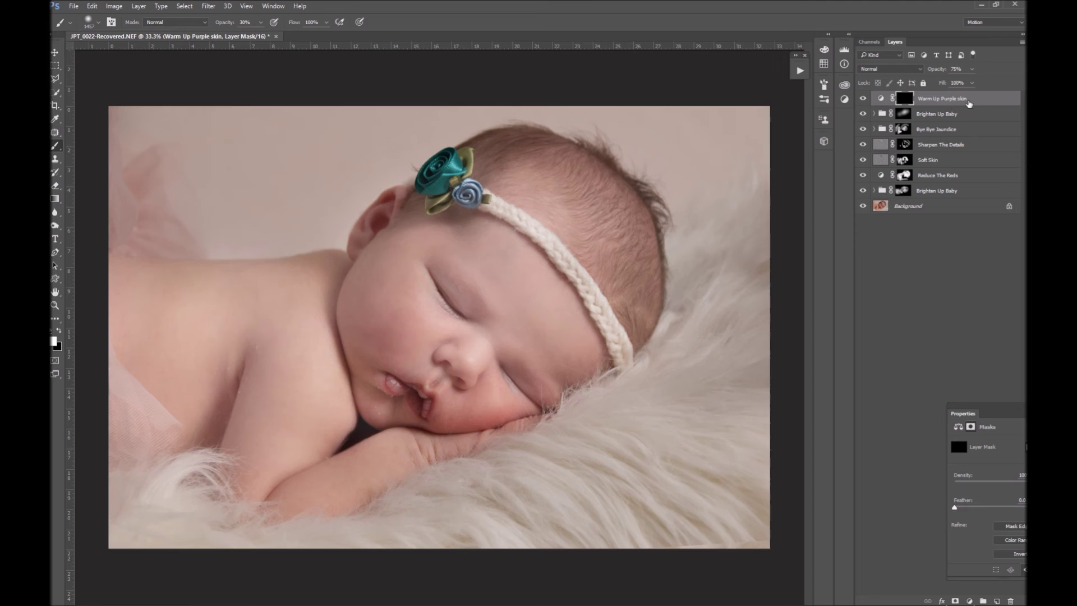
{"action": "left_click", "coordinate": [979, 99]}
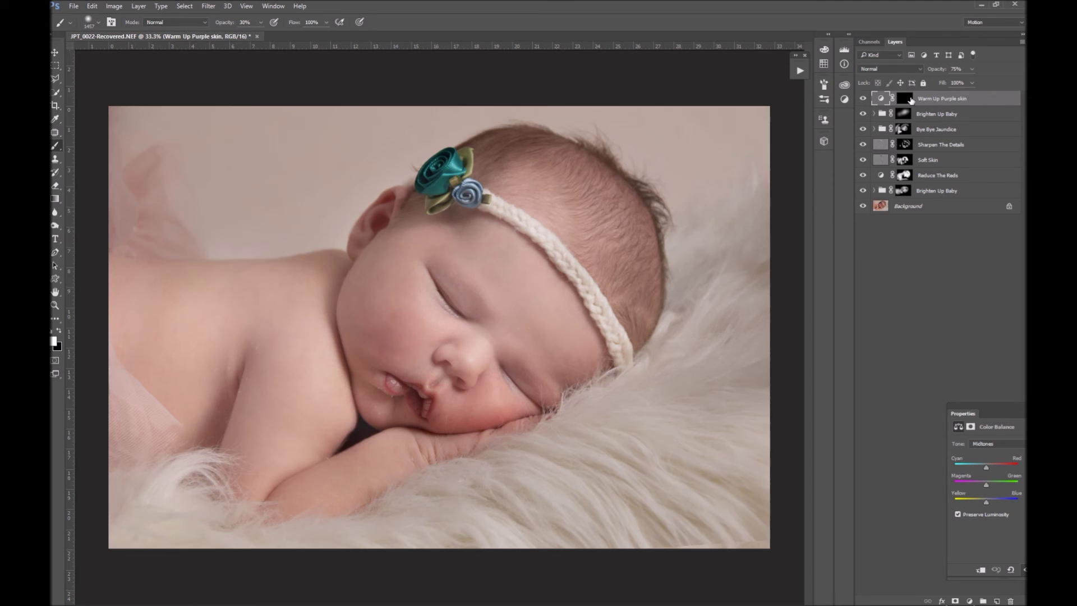
{"action": "left_click", "coordinate": [907, 99]}
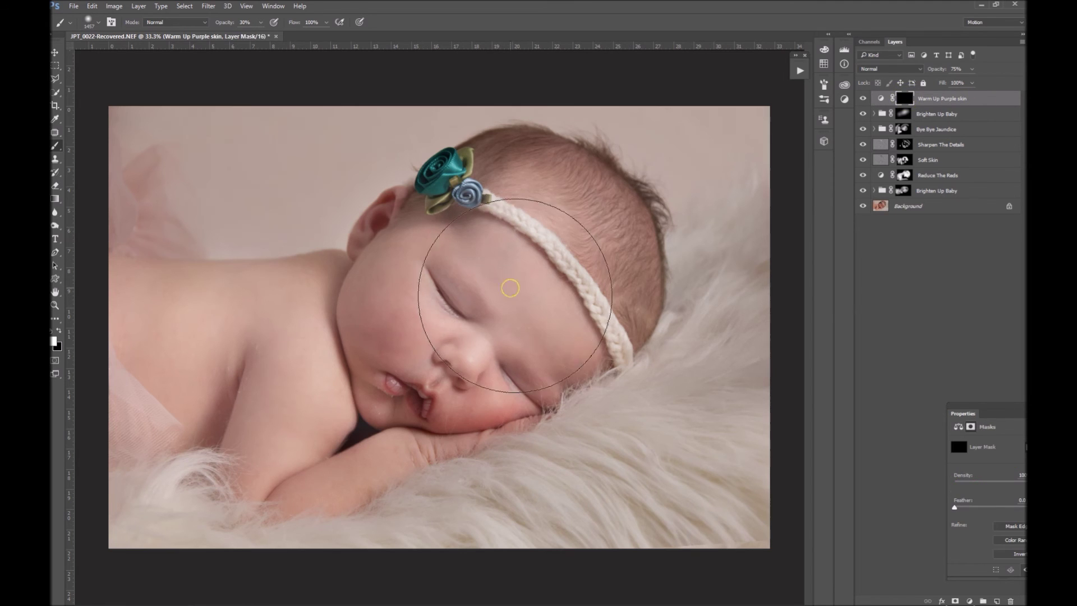
{"action": "mouse_move", "coordinate": [538, 280]}
{"action": "left_mouse_down"}
{"action": "mouse_move", "coordinate": [417, 52]}
{"action": "mouse_move", "coordinate": [445, 558]}
{"action": "mouse_move", "coordinate": [459, 450]}
{"action": "mouse_move", "coordinate": [615, 373]}
{"action": "left_mouse_up"}
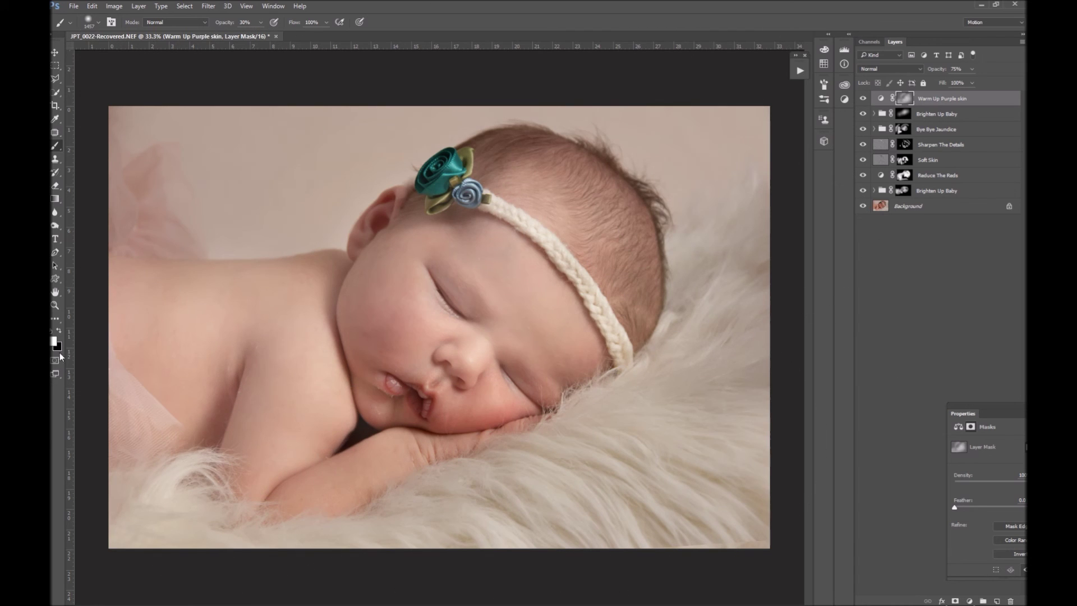